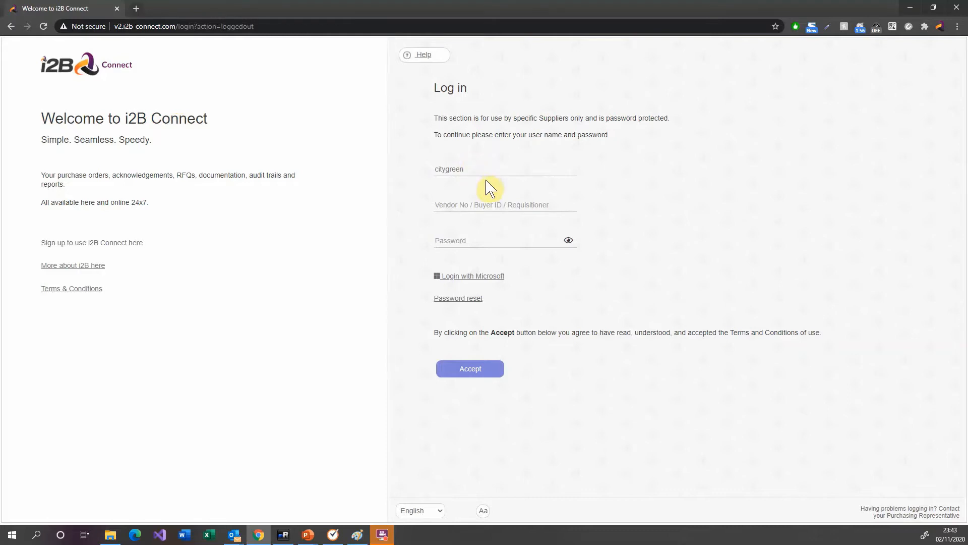
Fill in the vendor number and the account password on the login form for the citygreen user.
double_click(454, 168)
click(475, 208)
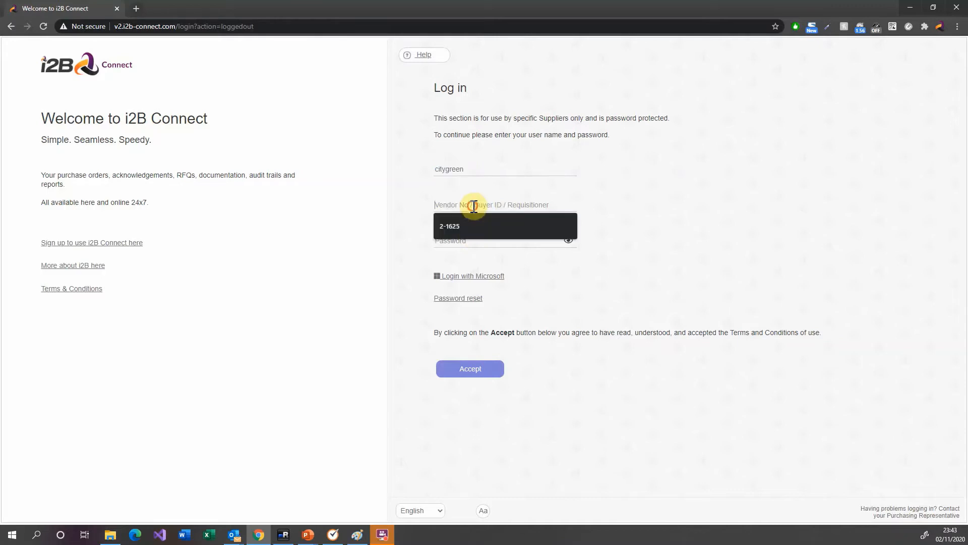
click(458, 226)
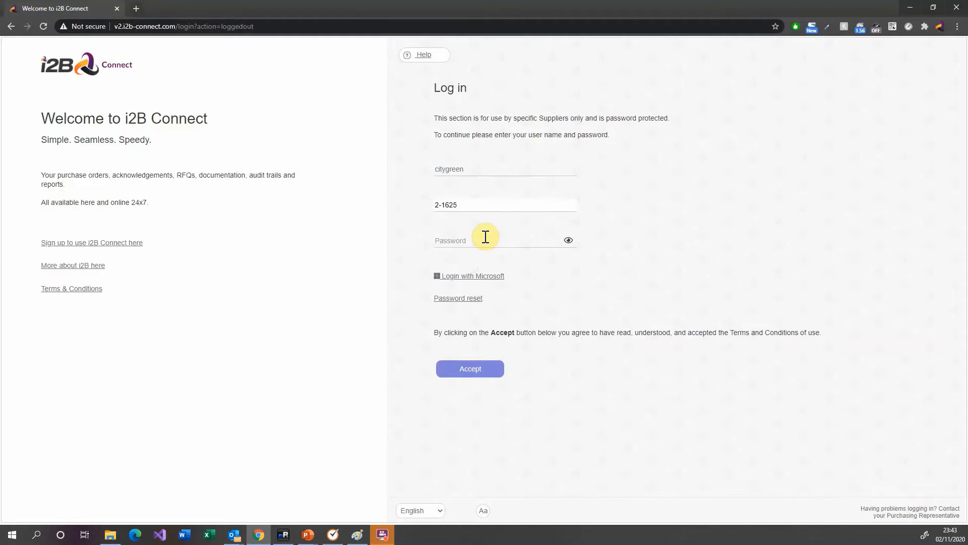
text(*********)
Switch the login page language to 中文 and dismiss the logout notice.
click(431, 511)
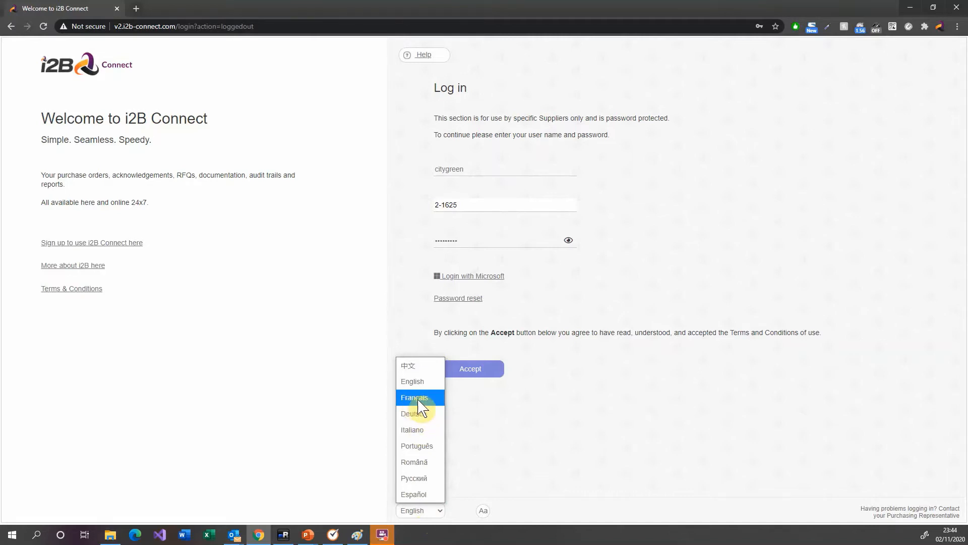
click(414, 371)
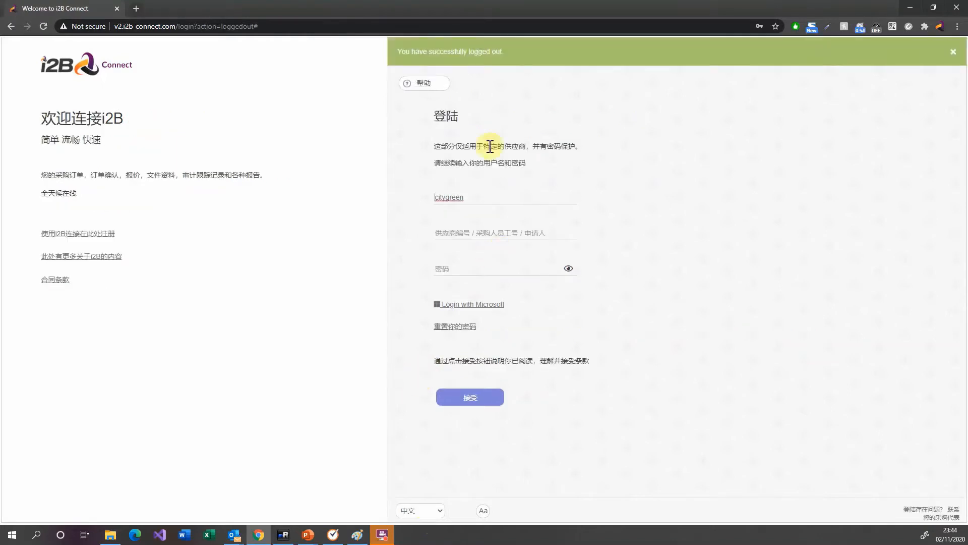
click(953, 53)
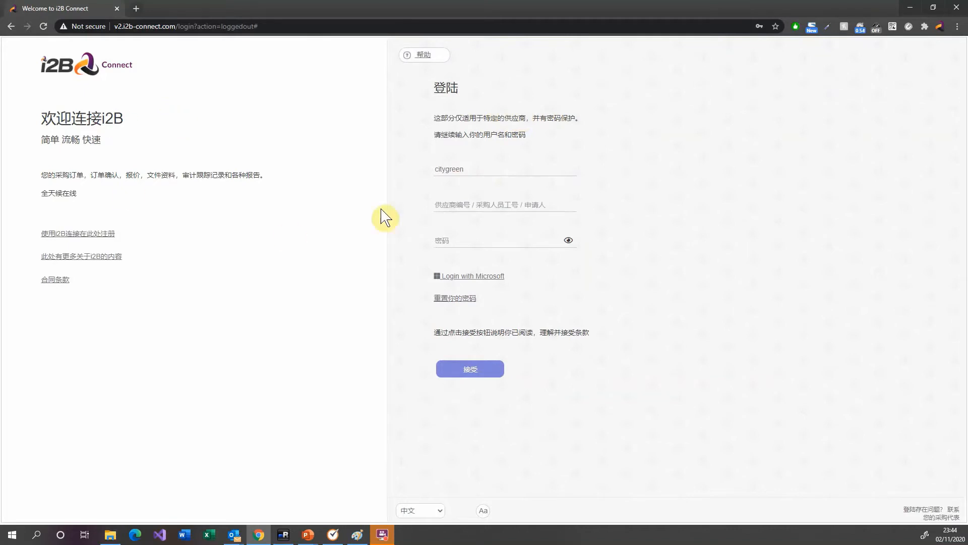
Preview the login page in Italiano and return its language to English.
click(421, 510)
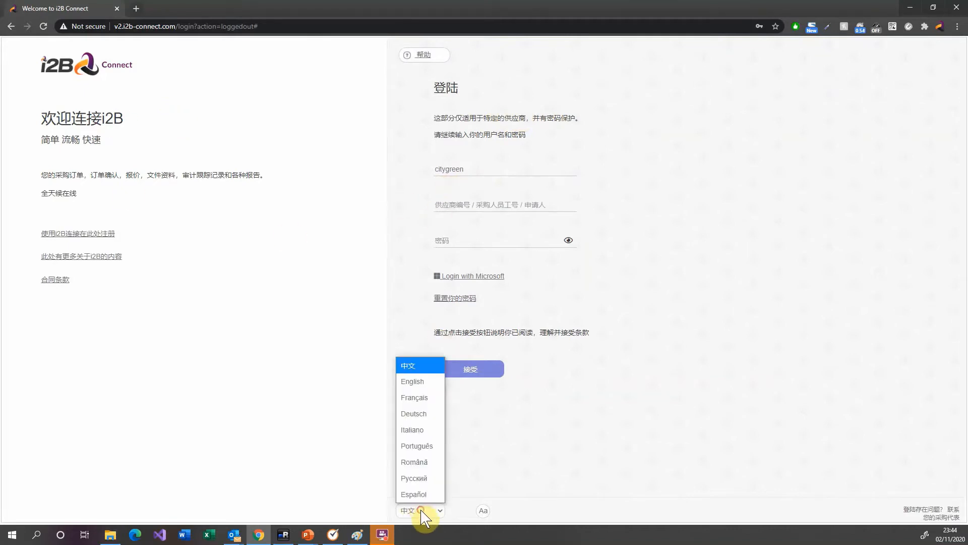
click(420, 429)
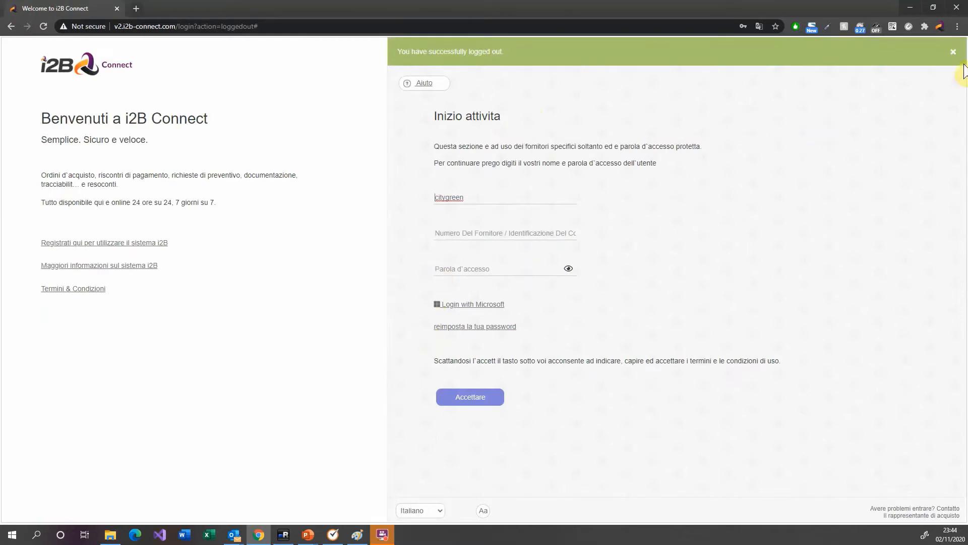
click(953, 51)
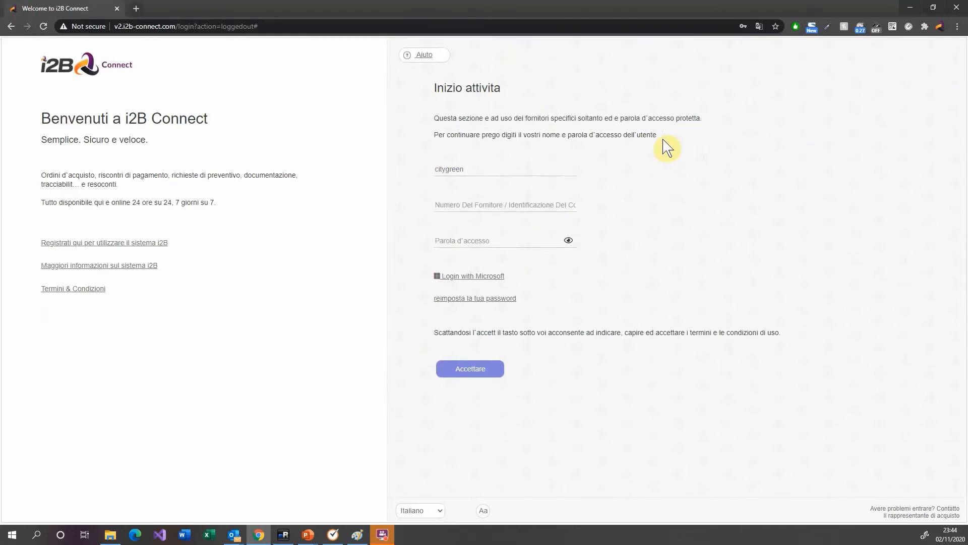
click(424, 511)
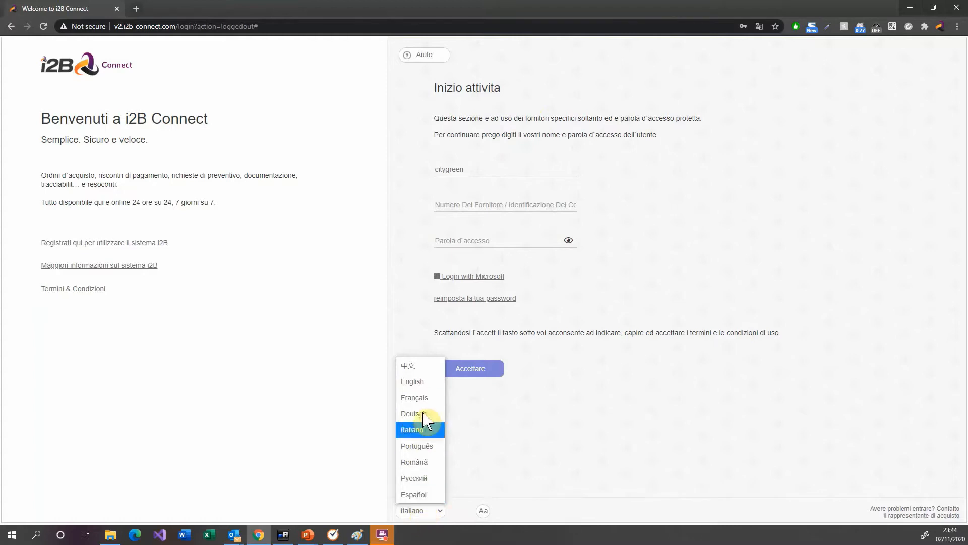
click(425, 386)
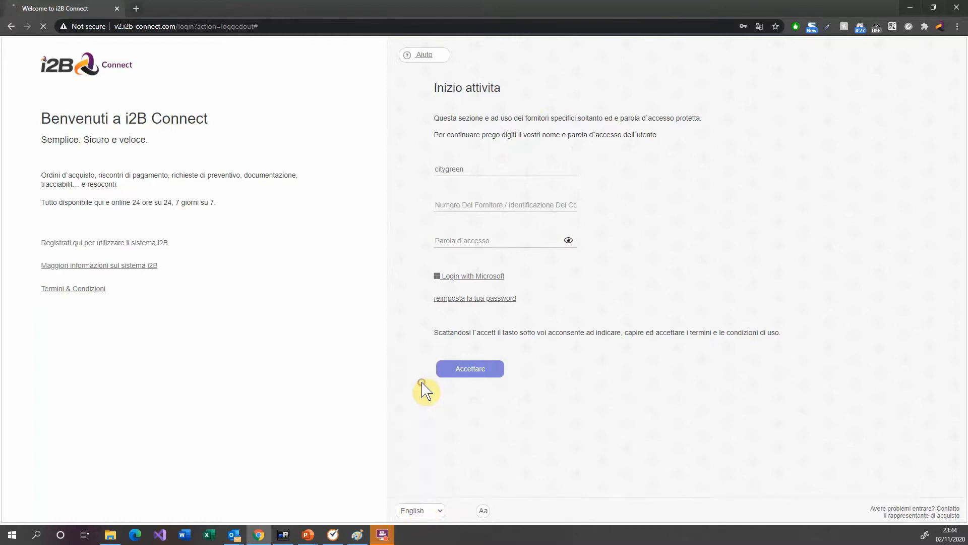
Log in as citygreen by entering the vendor number and the account password and accepting the terms.
click(482, 232)
click(469, 258)
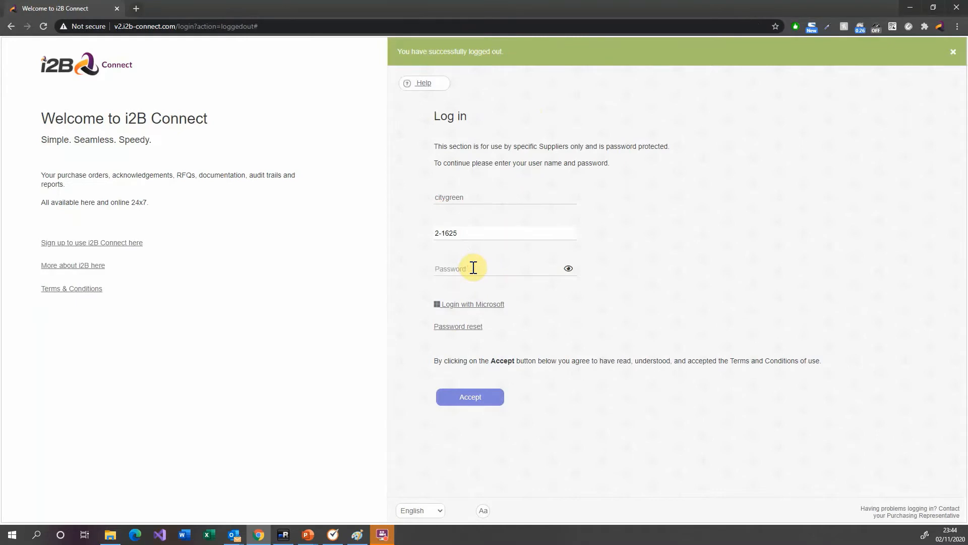
click(474, 268)
text(••••••••)
click(471, 399)
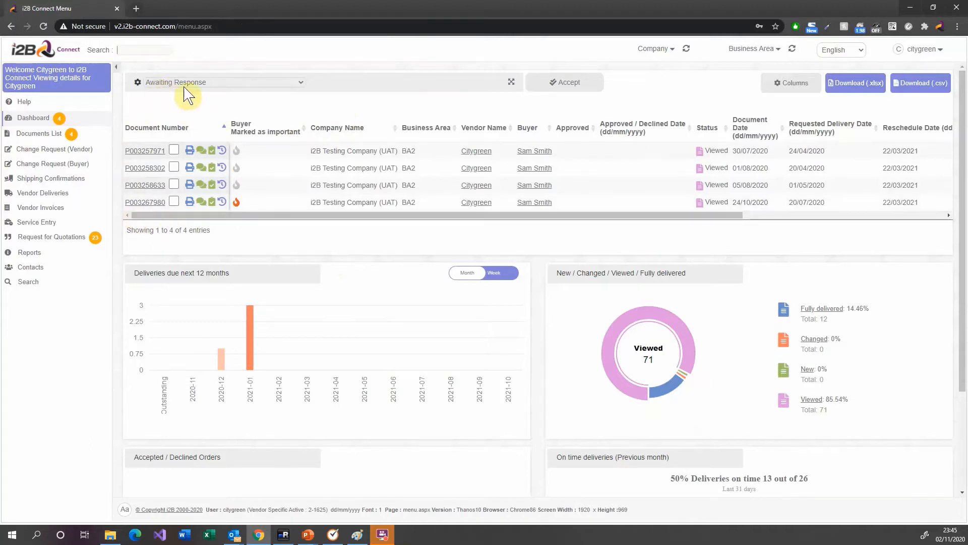
Display the Awaiting Response documents and review the first purchase order from its header to its terms, closing it when done.
click(228, 86)
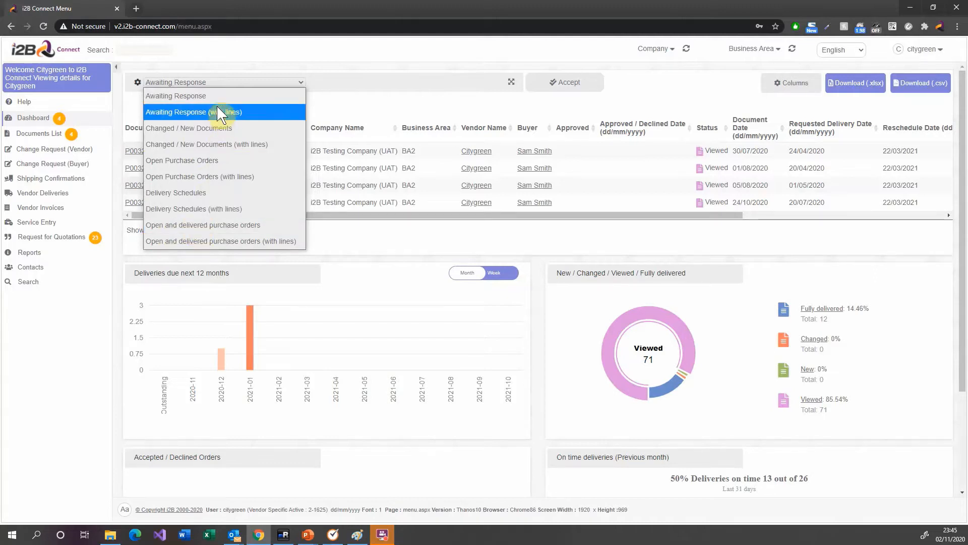
click(180, 99)
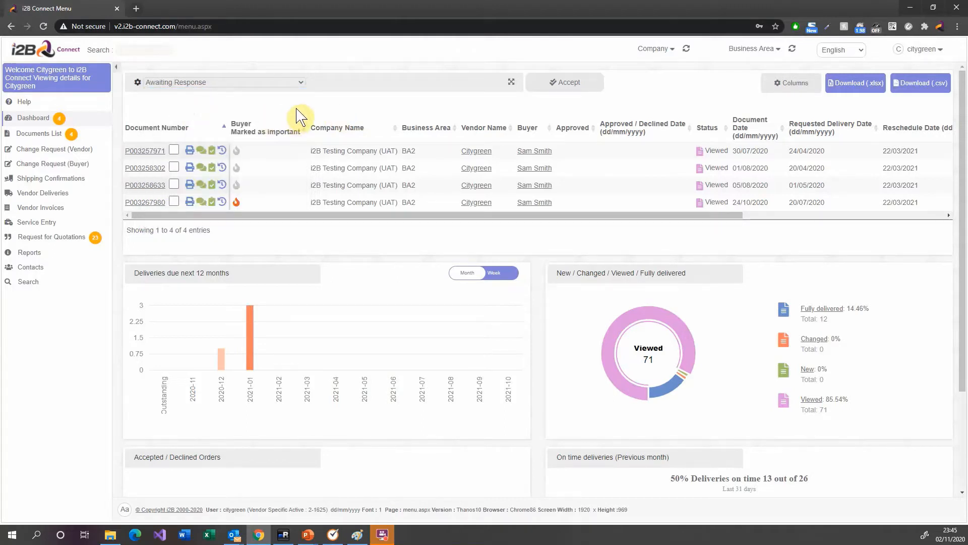
click(151, 154)
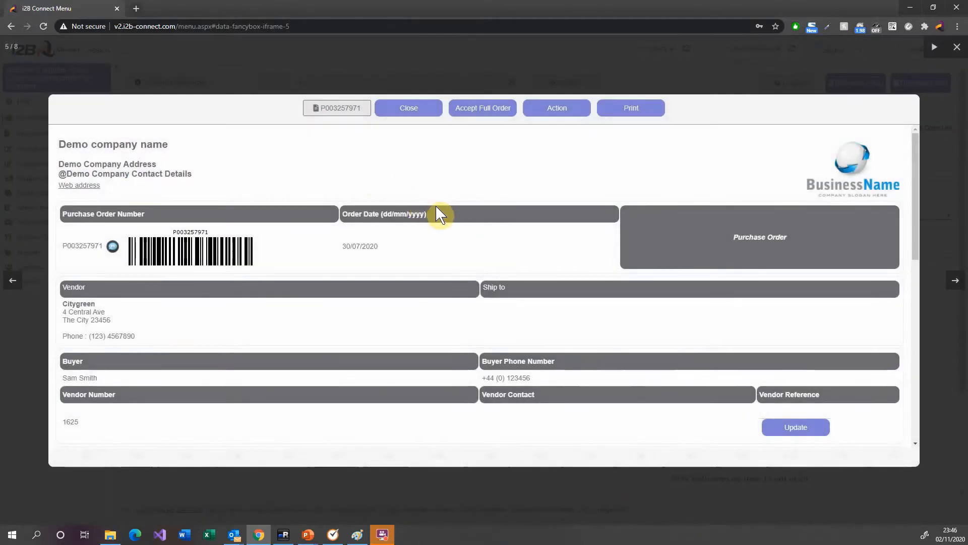
scroll(436, 206, down, 1)
scroll(436, 207, down, 3)
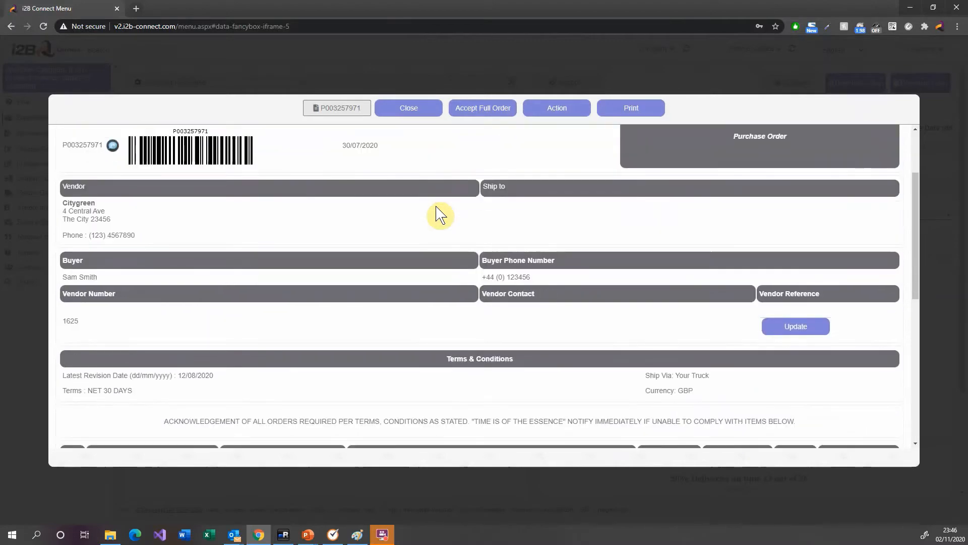
scroll(437, 215, down, 2)
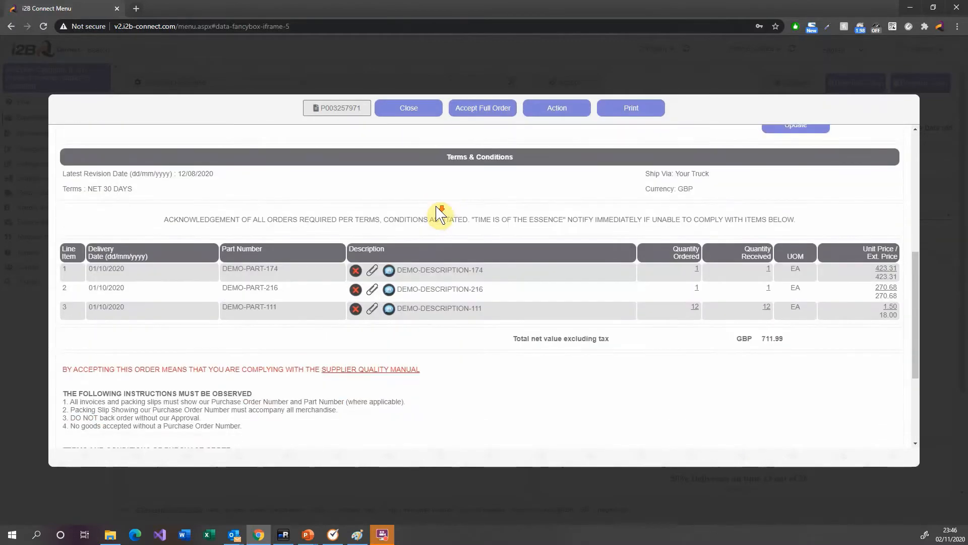
scroll(437, 214, down, 3)
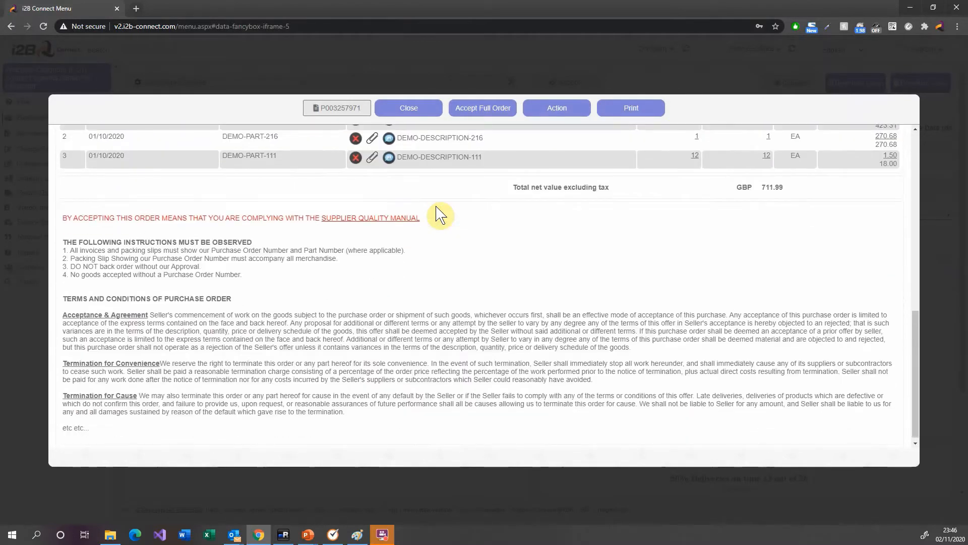
scroll(440, 214, up, 6)
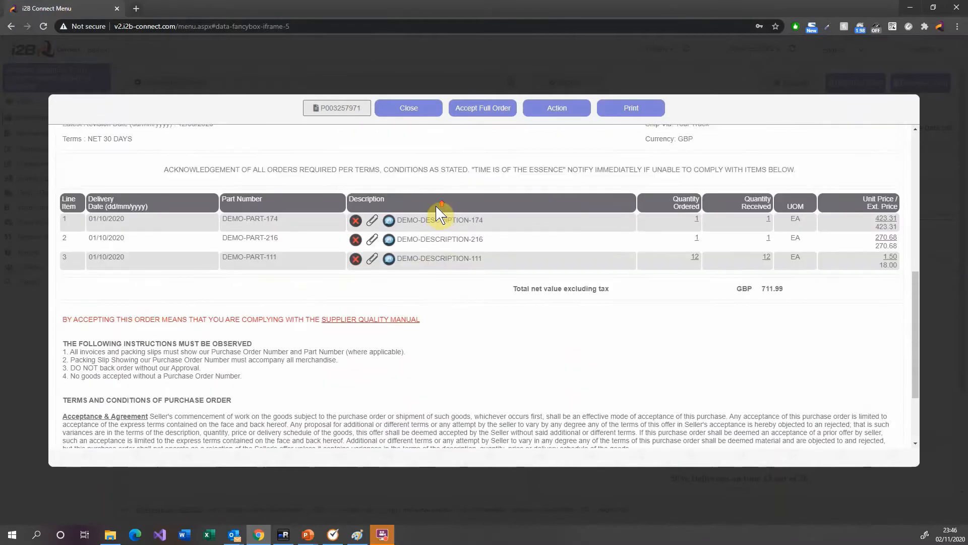
scroll(437, 213, up, 3)
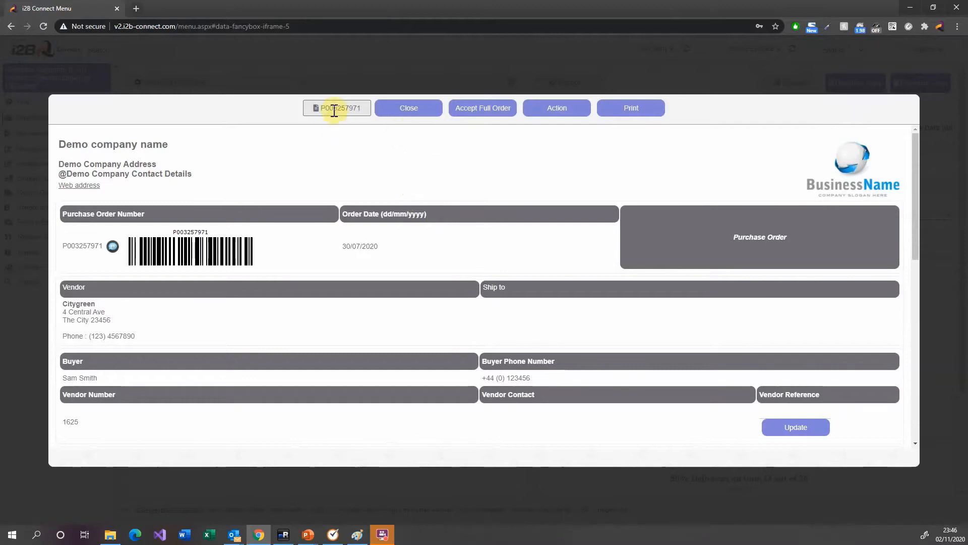
click(410, 111)
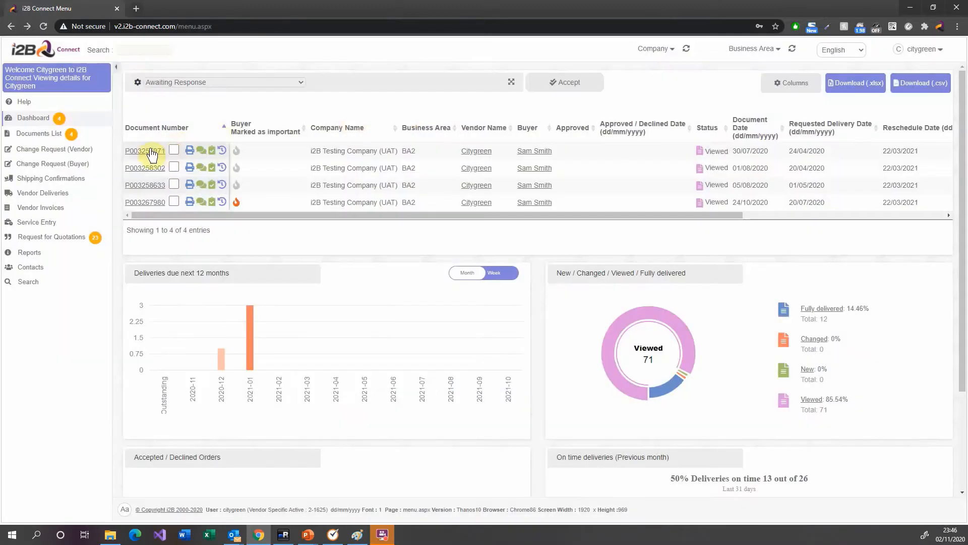
Open the second purchase order in the list and examine its header, line items, quantities, prices and terms.
click(152, 170)
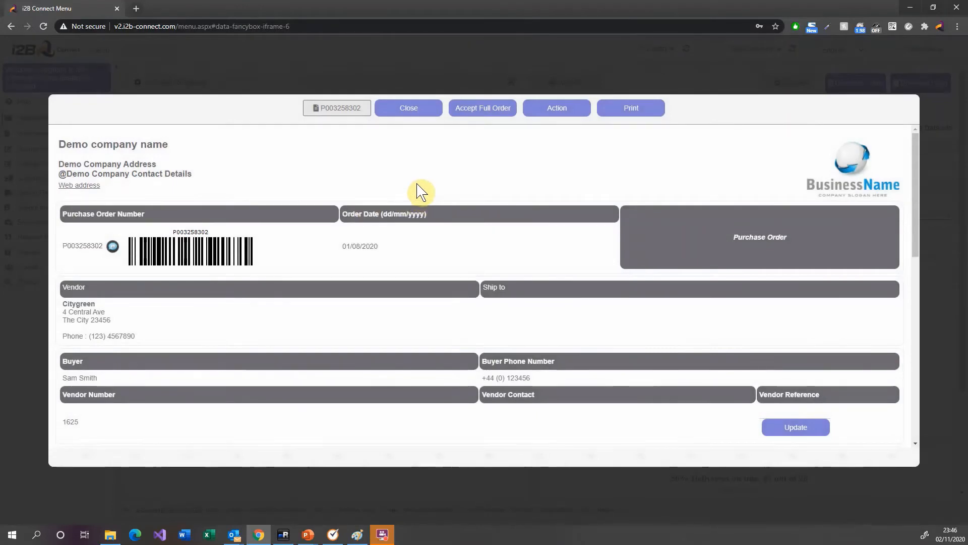
scroll(418, 184, down, 6)
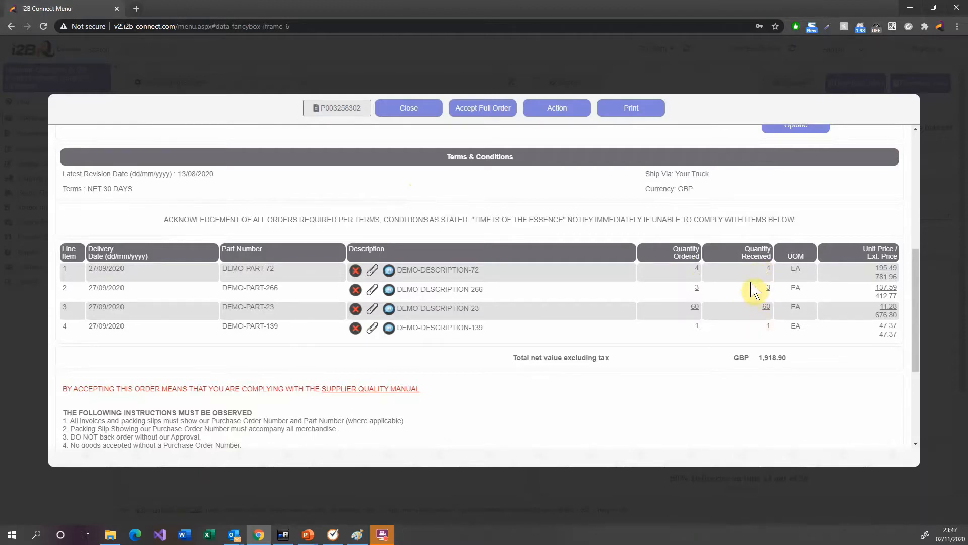
scroll(755, 288, up, 1)
scroll(807, 313, up, 1)
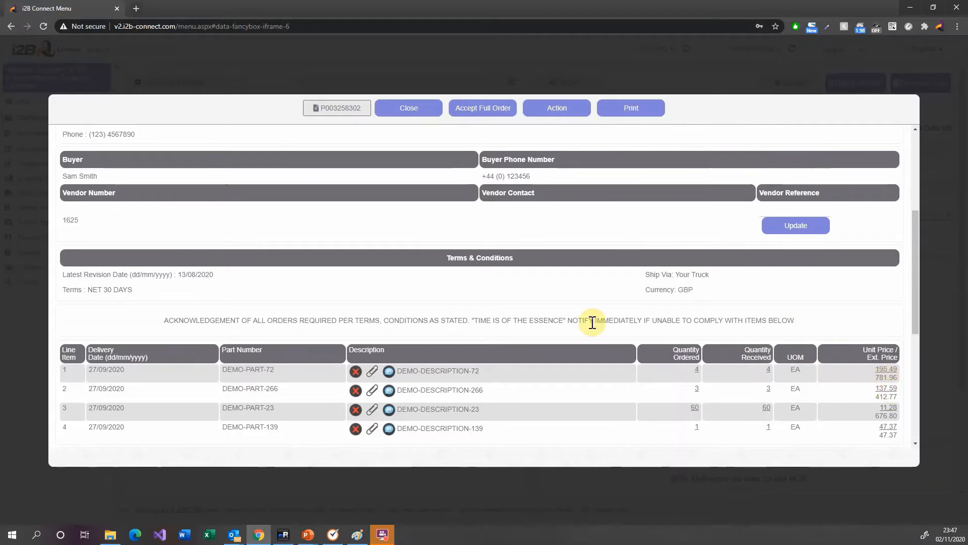
scroll(593, 325, up, 2)
scroll(594, 329, down, 6)
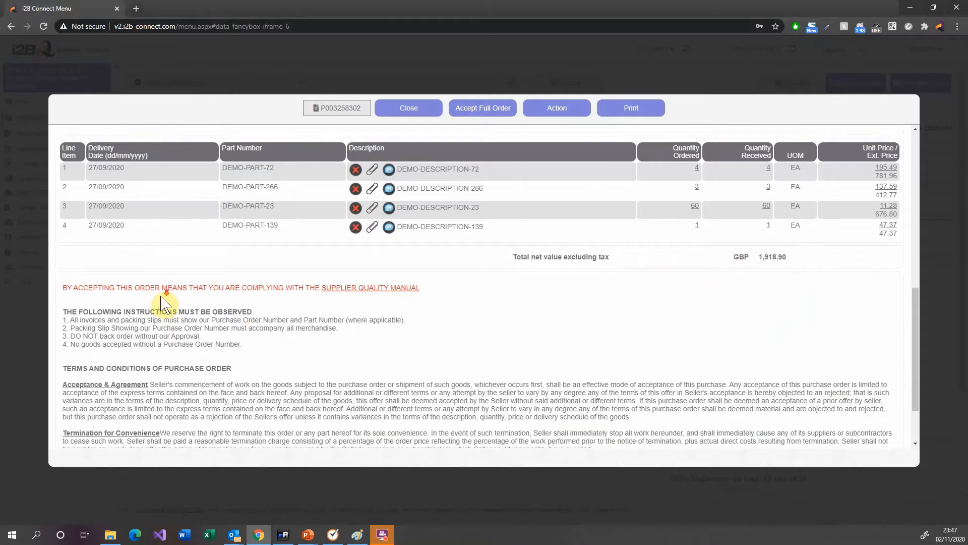
scroll(163, 301, down, 2)
scroll(318, 304, up, 6)
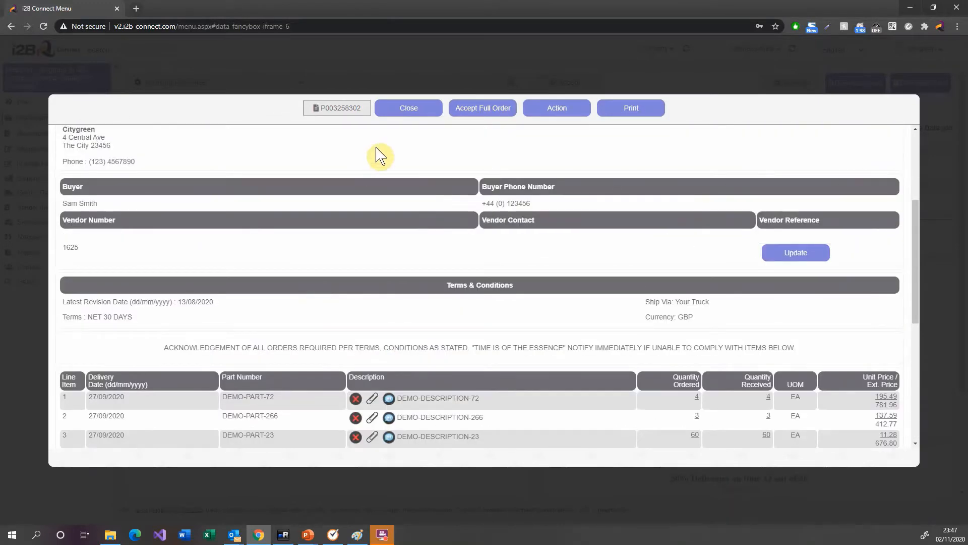
scroll(443, 167, up, 2)
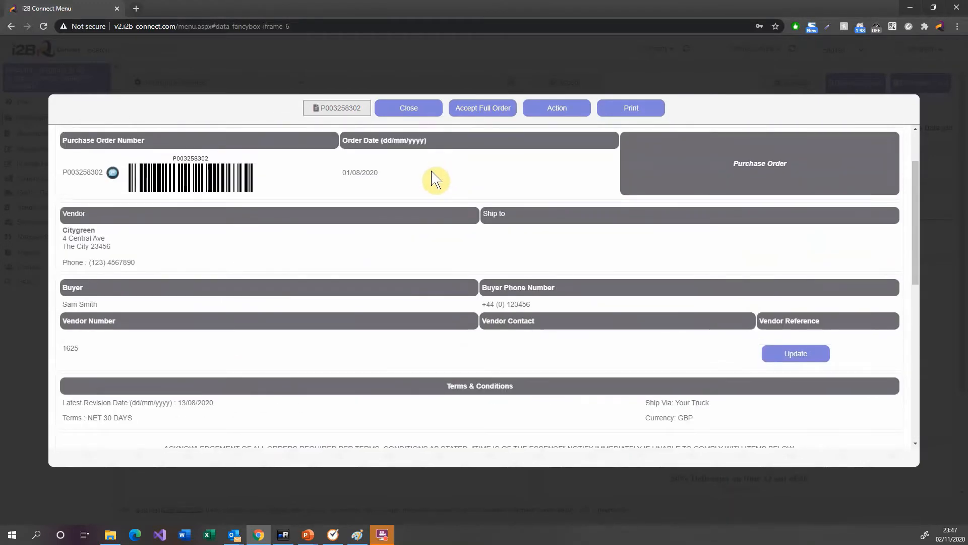
scroll(434, 178, up, 1)
scroll(434, 177, up, 1)
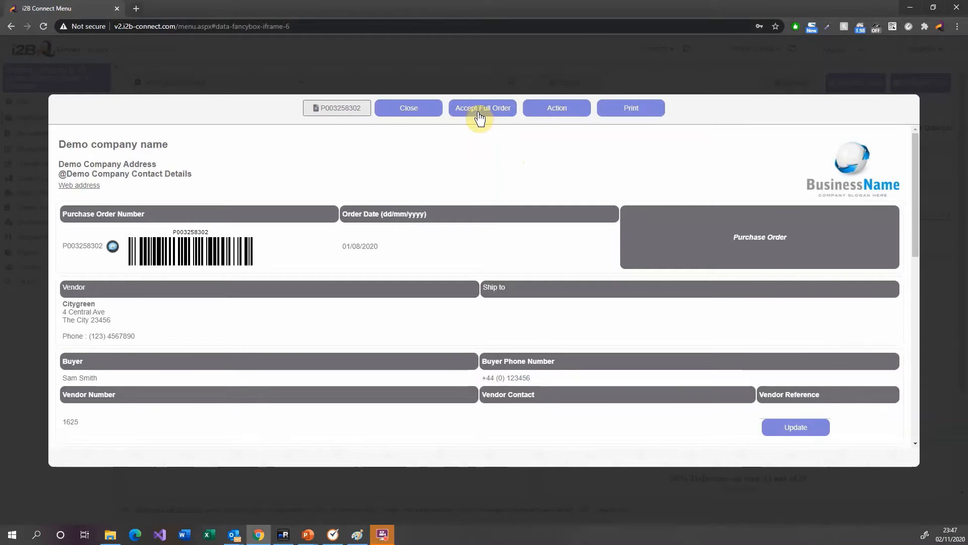
Open the second order's action form, switch it to Decline Order and close it without submitting.
click(557, 112)
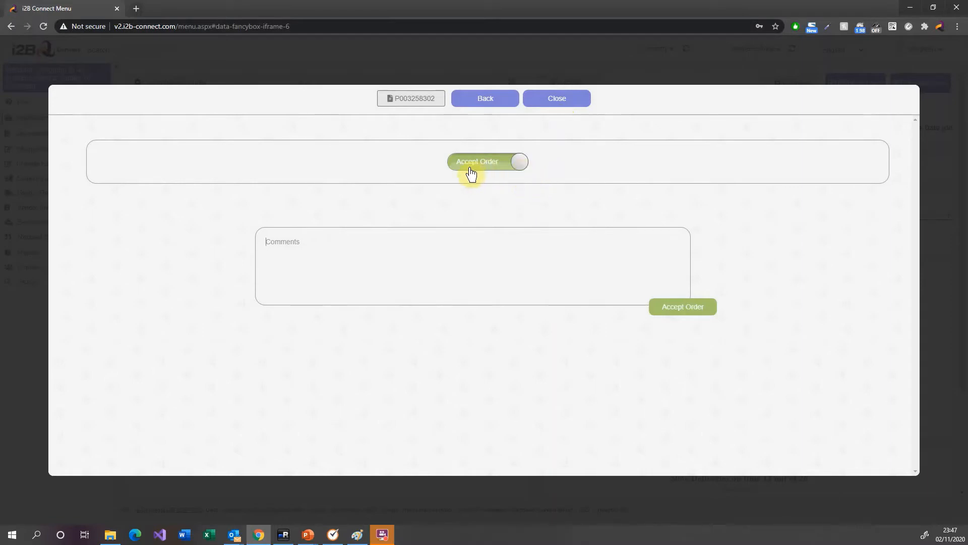
click(313, 243)
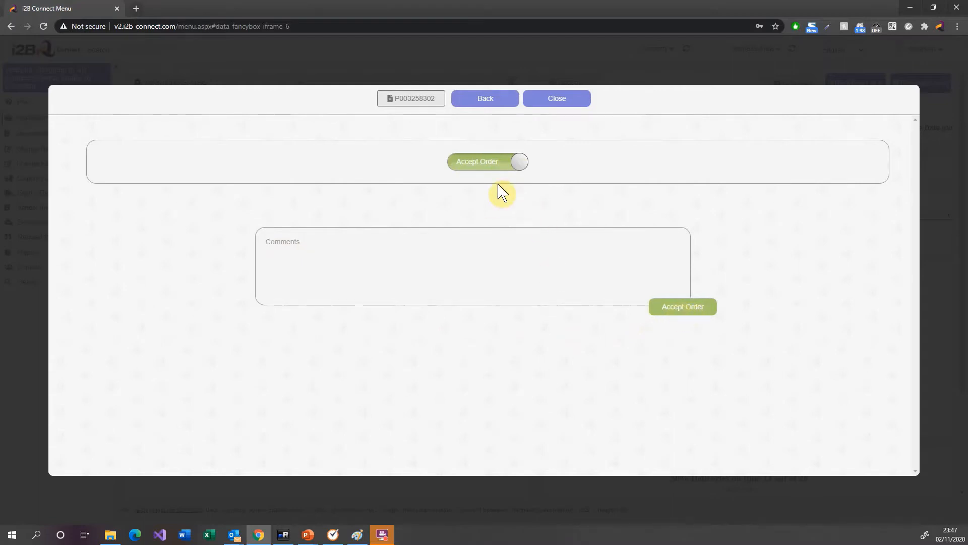
click(518, 163)
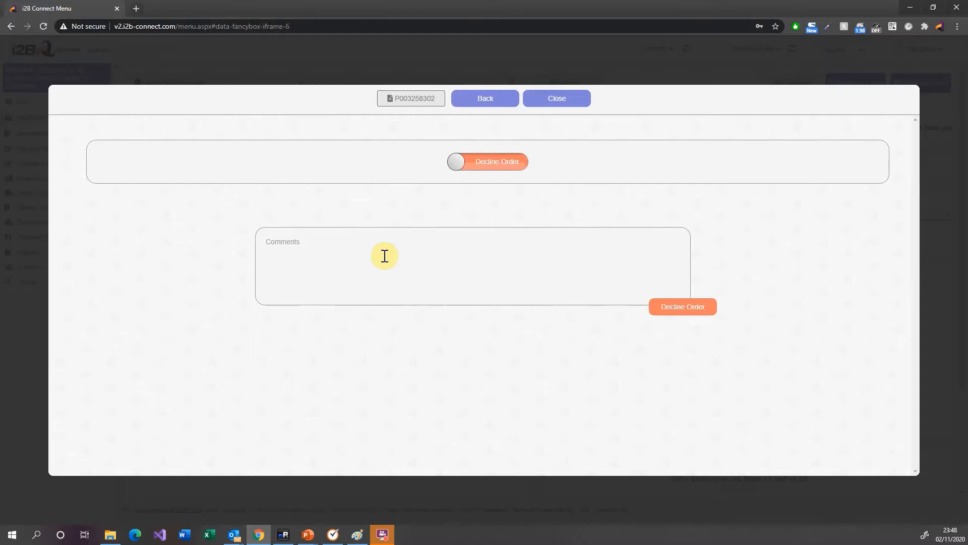
click(354, 254)
click(559, 101)
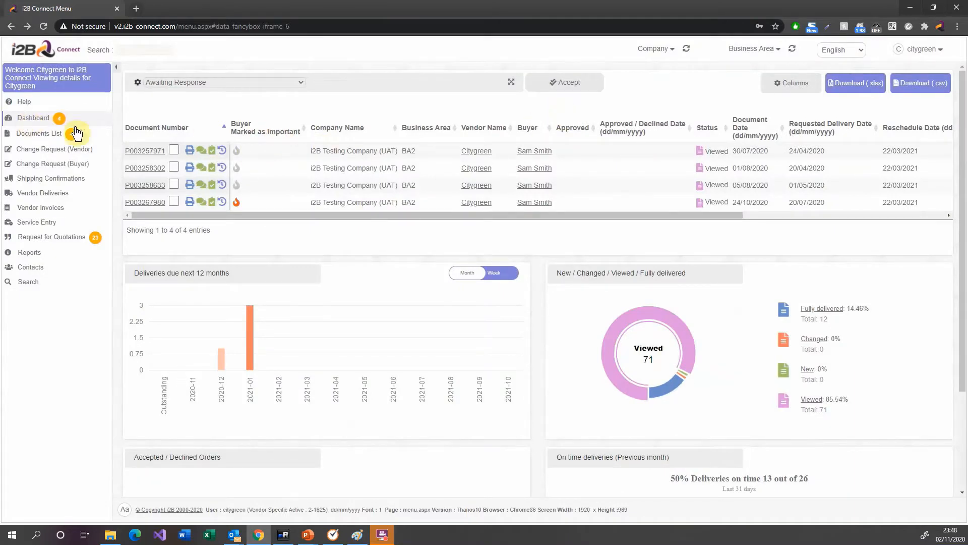
Select all four purchase orders in the Awaiting Response list.
click(173, 151)
click(174, 167)
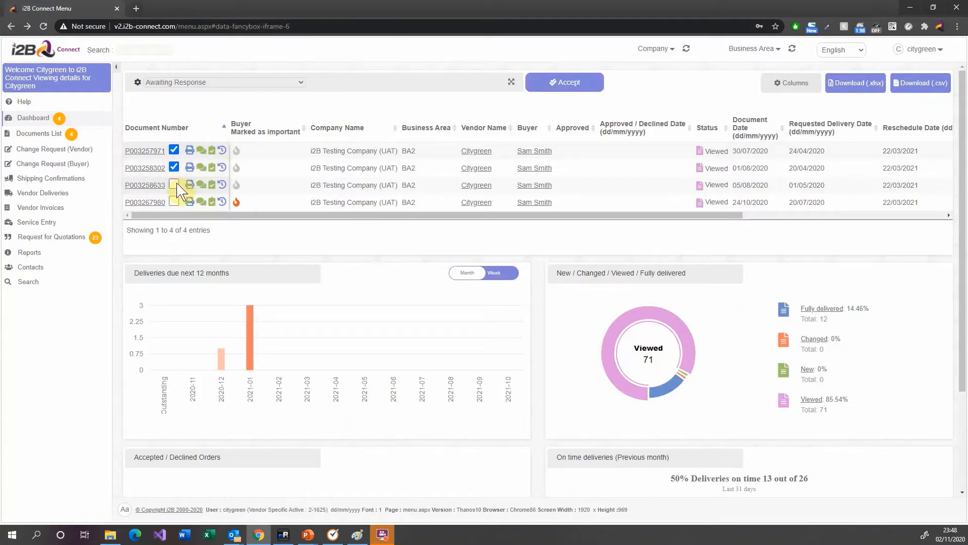
click(174, 184)
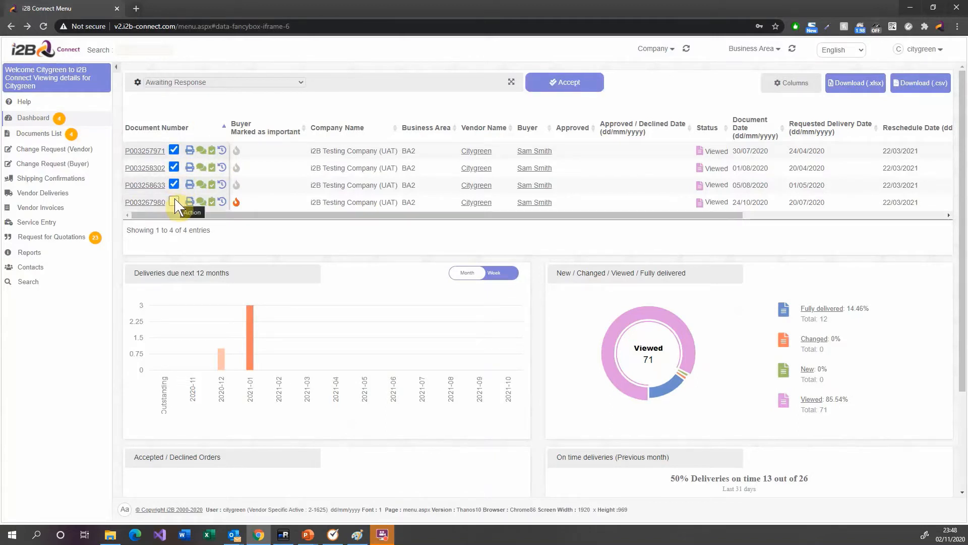
click(175, 202)
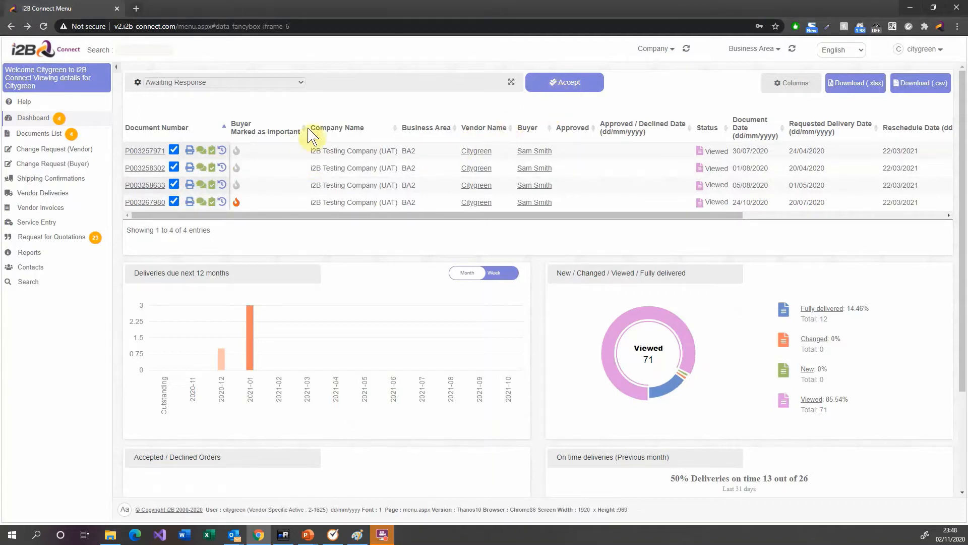
Clear the selection of all four purchase orders in the Awaiting Response list.
click(174, 150)
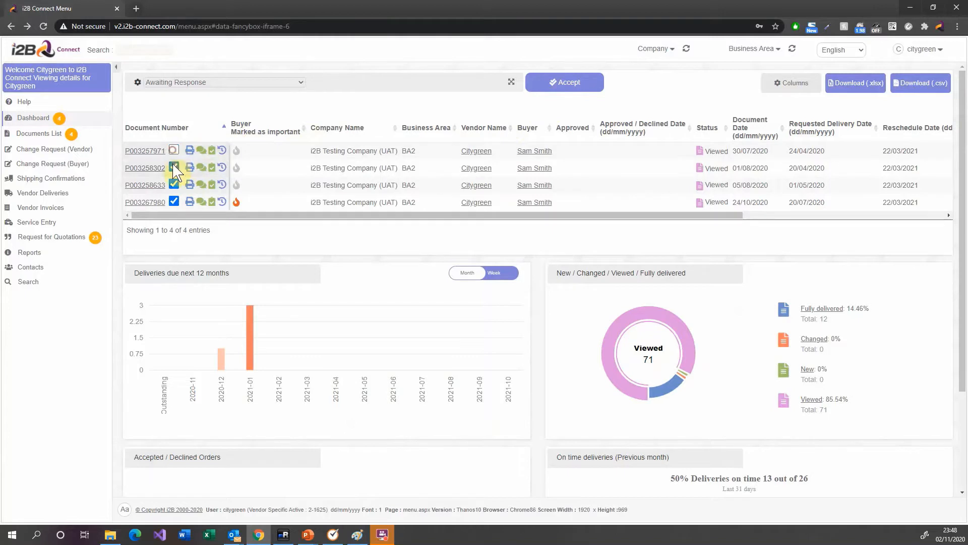
click(174, 167)
click(174, 185)
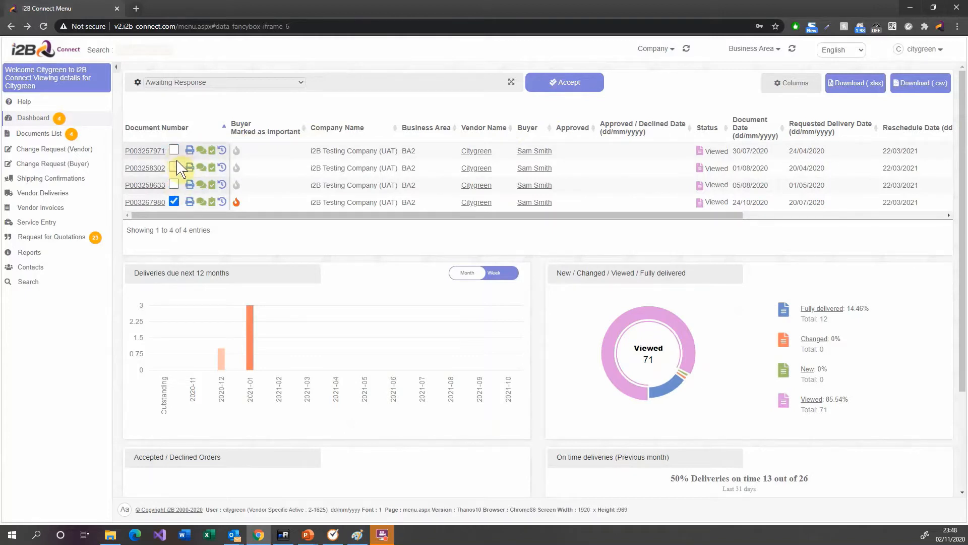
click(174, 201)
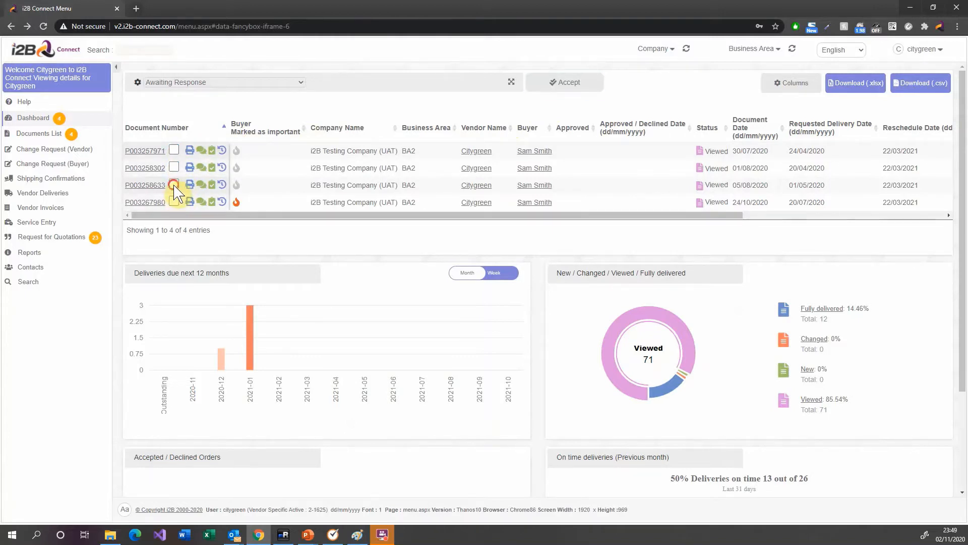
Select the second and third purchase orders for bulk acceptance, and clear both without accepting them.
click(174, 184)
click(174, 167)
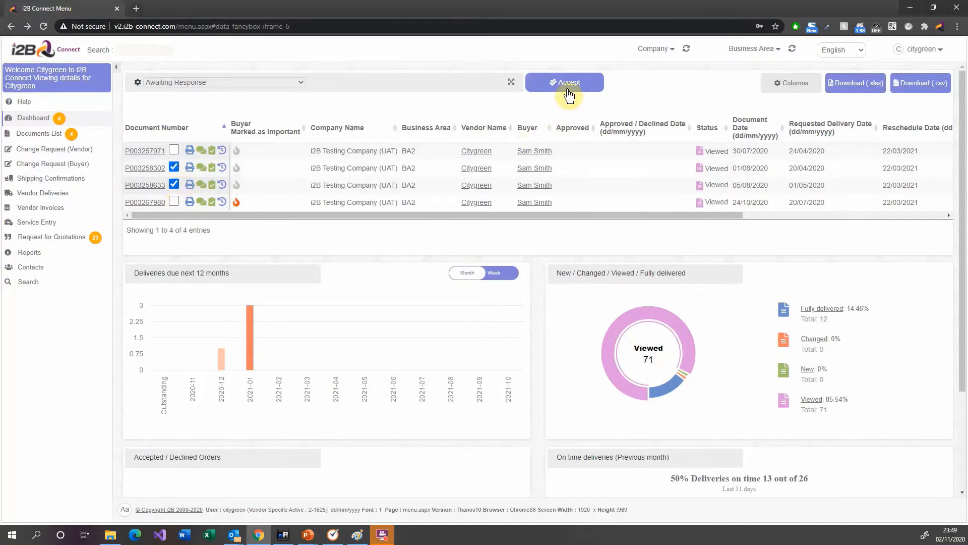
click(174, 167)
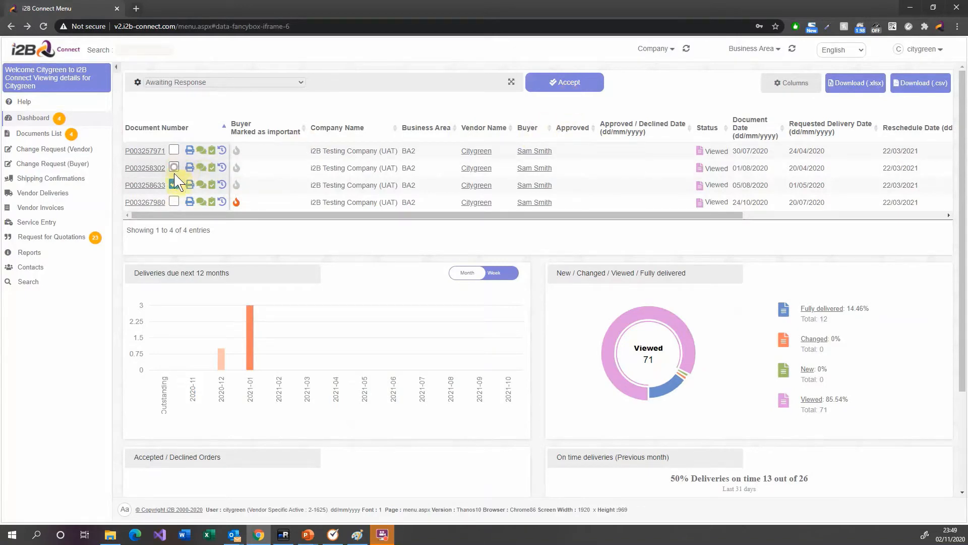
click(174, 184)
Open the second purchase order to view its response options, and close it without responding.
click(148, 169)
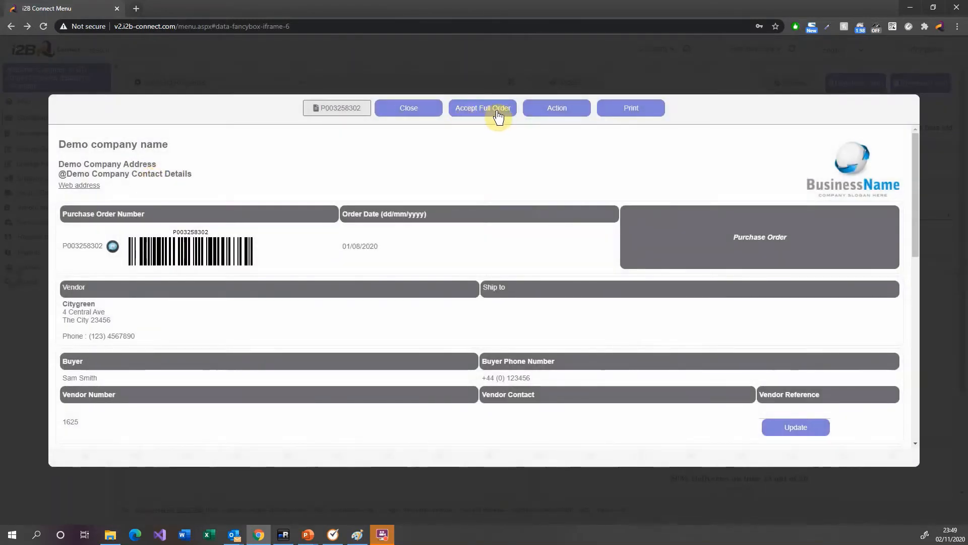
click(404, 111)
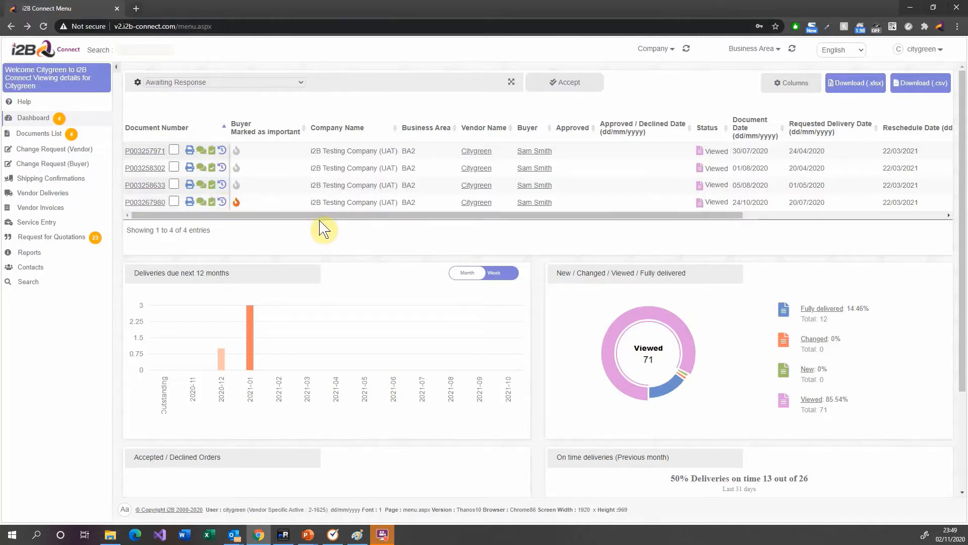
View the buyer's contact details for the first purchase order and close them.
drag(321, 216, 444, 234)
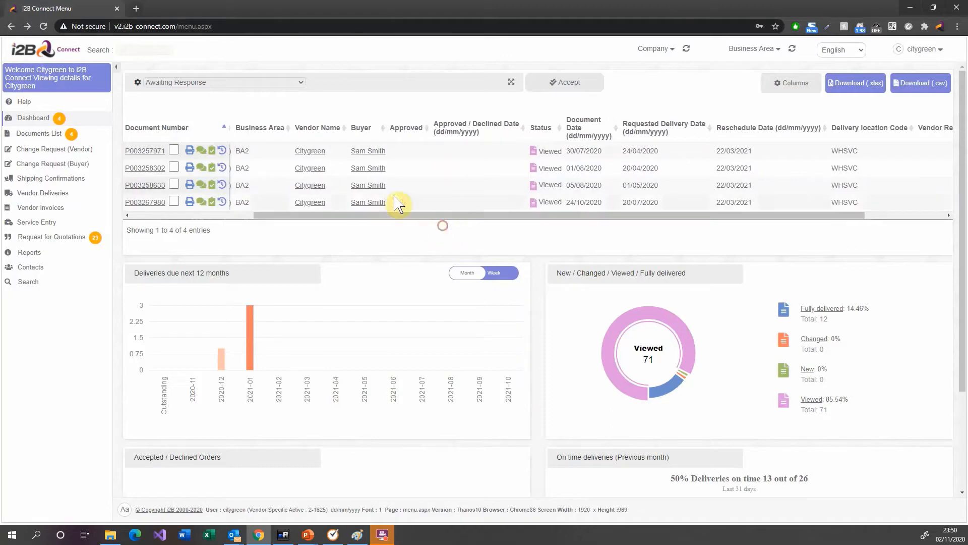
click(369, 155)
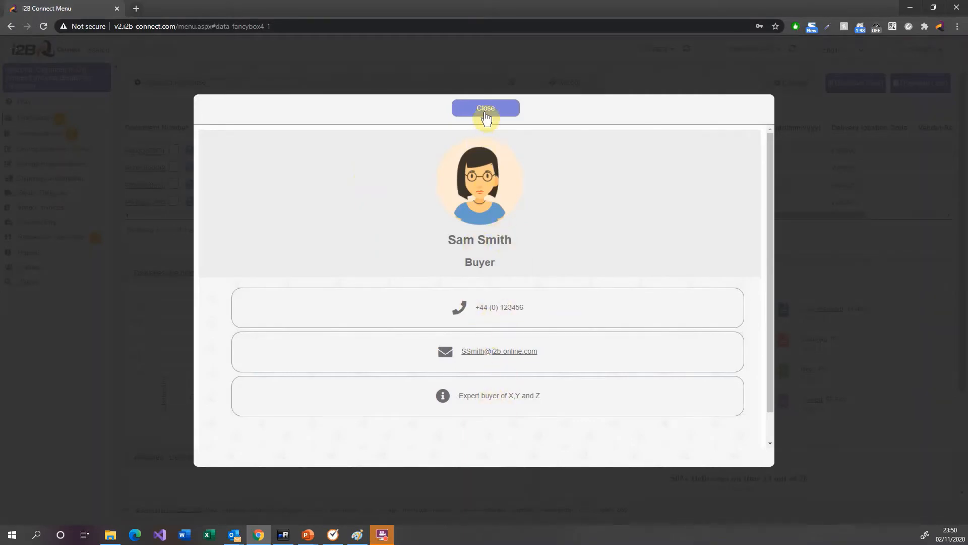
click(486, 113)
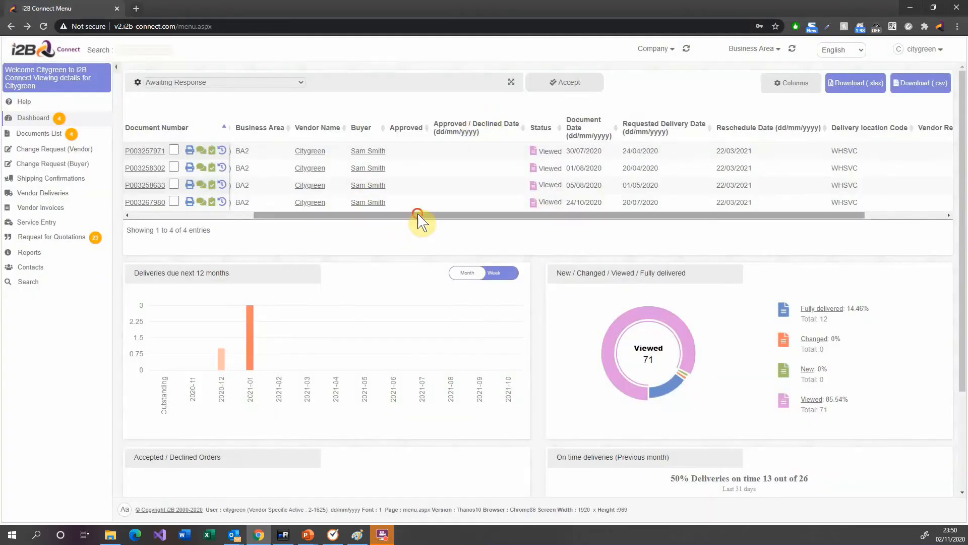
Review the list's approval, status, date, delivery location, vendor reference, value and currency columns, and return to its first columns.
drag(417, 216, 441, 216)
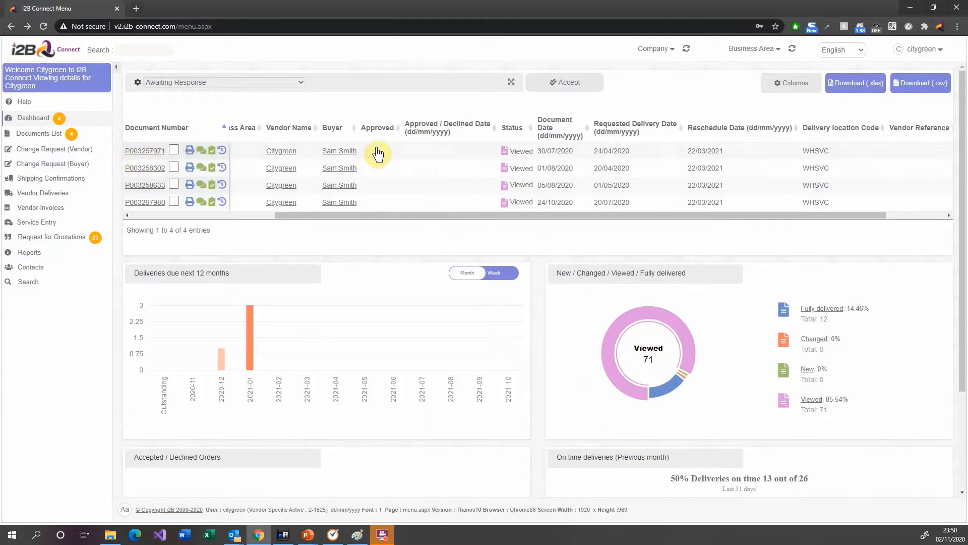
drag(588, 216, 633, 217)
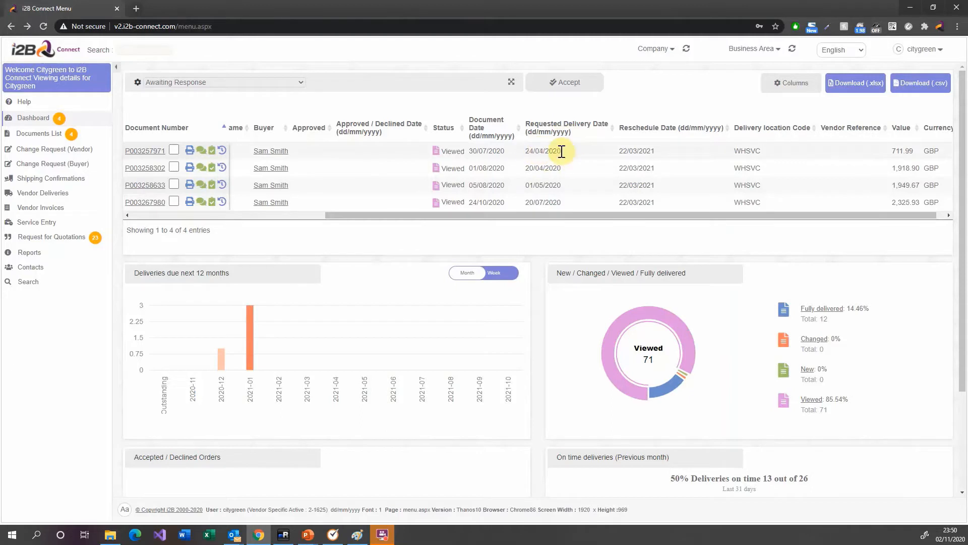
drag(771, 215, 812, 225)
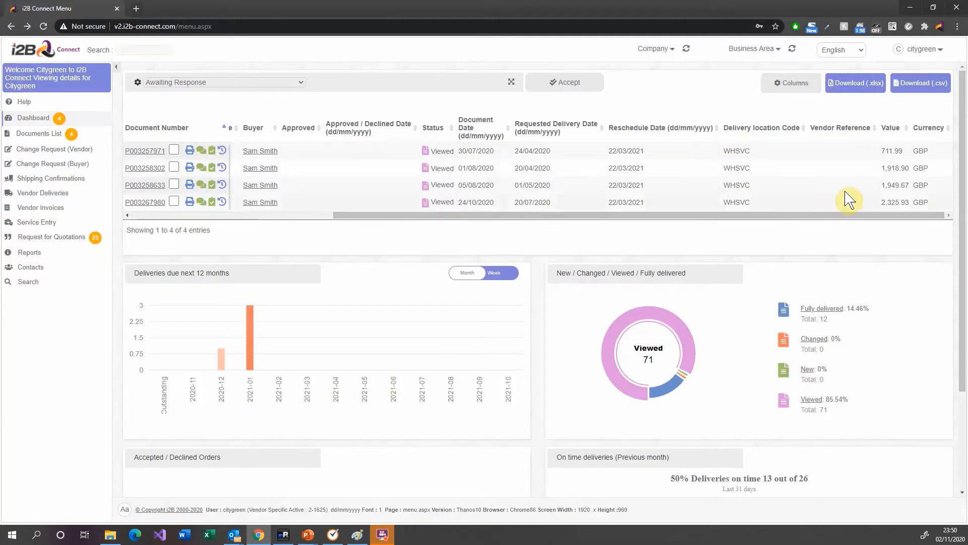
drag(848, 214, 551, 225)
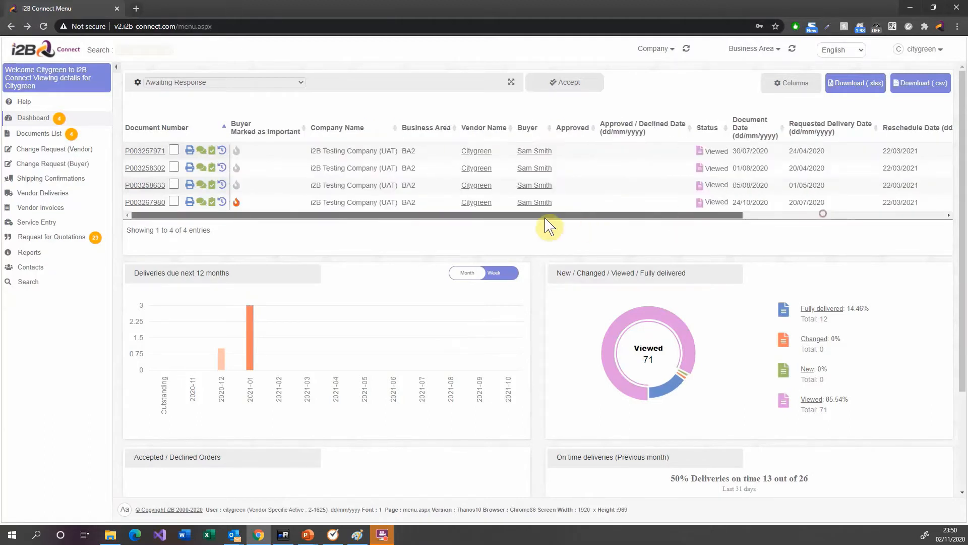
Show the Awaiting Response (with lines) documents on the dashboard and examine their part, description, quantity and unit columns.
click(208, 85)
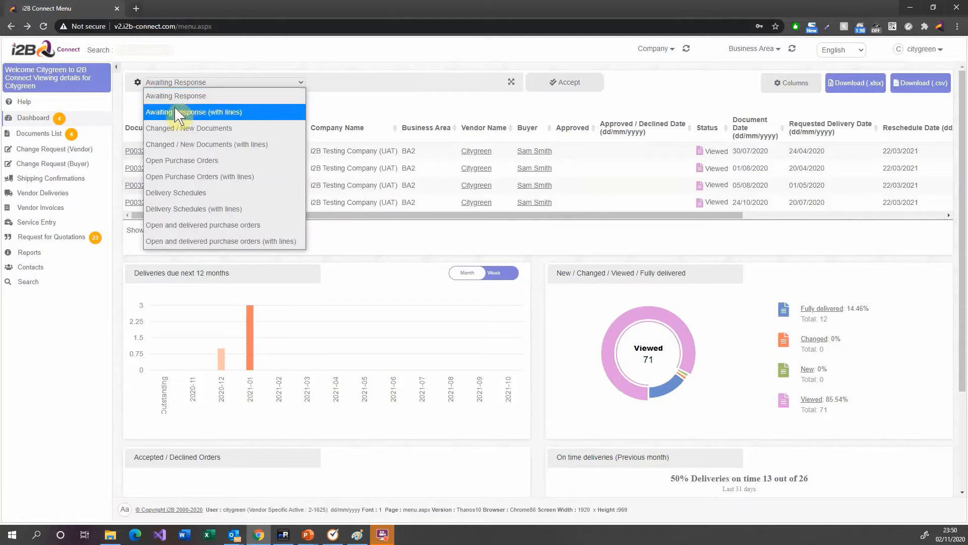
click(234, 115)
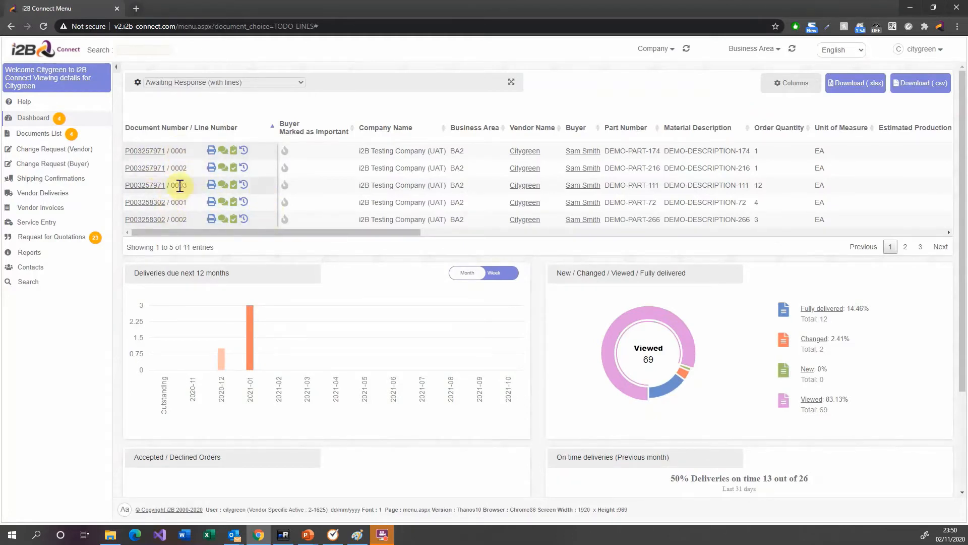
drag(241, 240, 317, 244)
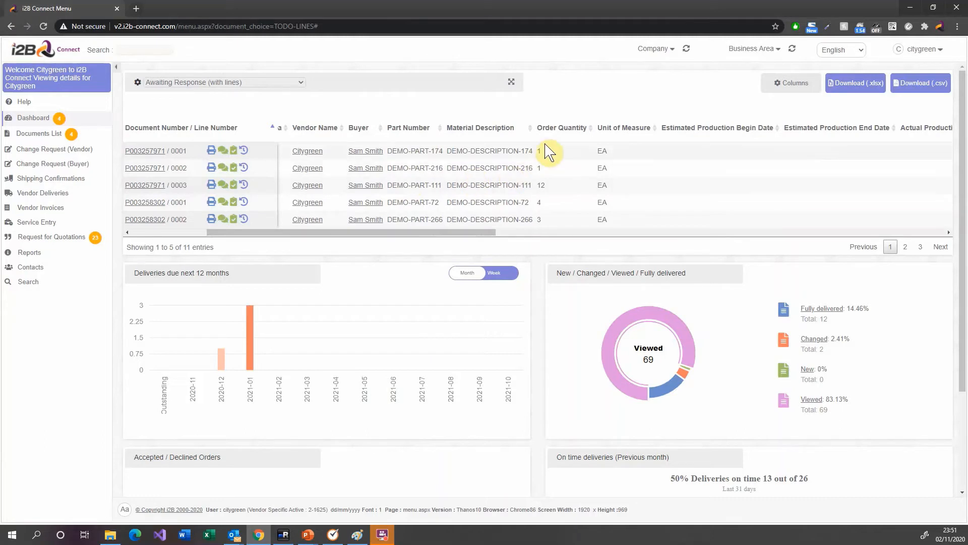
drag(488, 238, 352, 242)
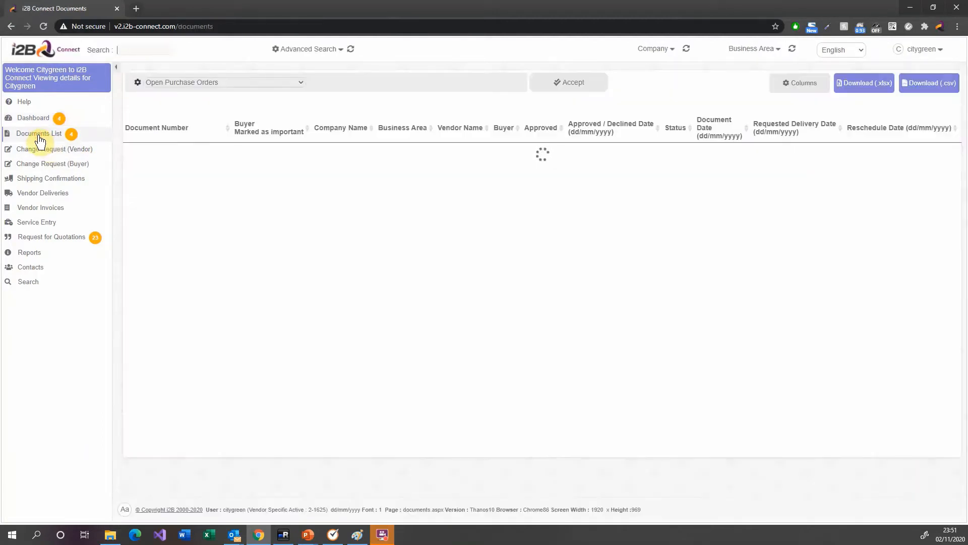
Open the Documents List and display the Awaiting Response (with lines) documents.
click(274, 83)
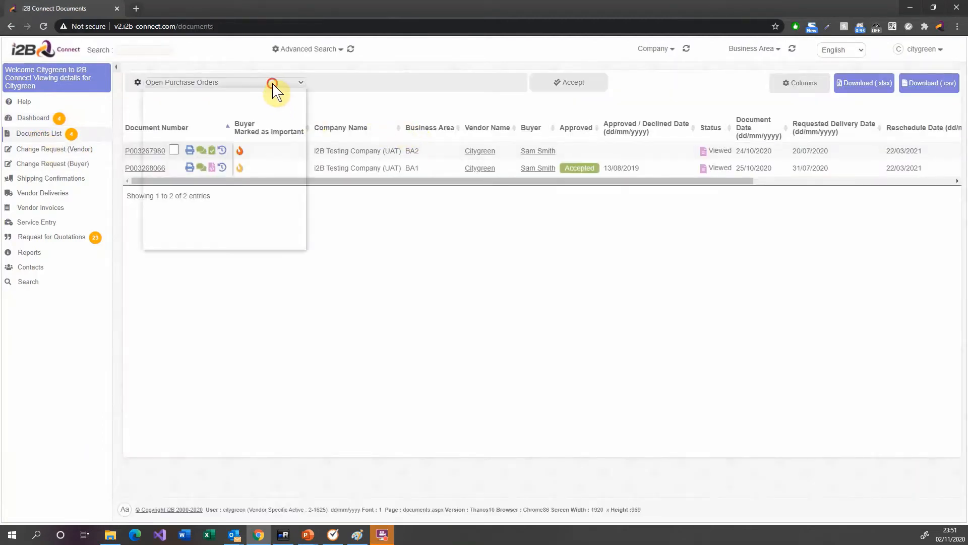
click(205, 115)
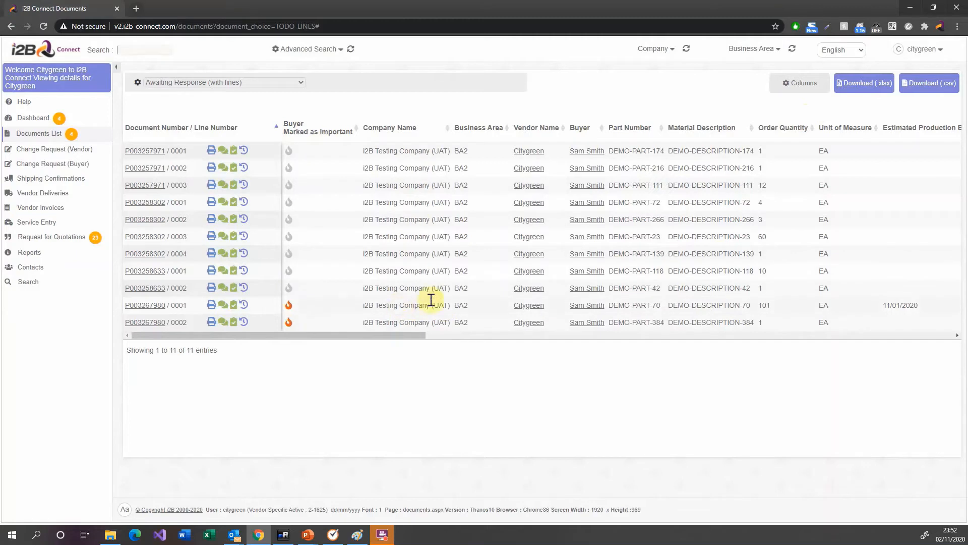
Reorder the list columns so that Business Area and Buyer both come before Company Name.
drag(484, 135, 379, 135)
drag(359, 336, 381, 335)
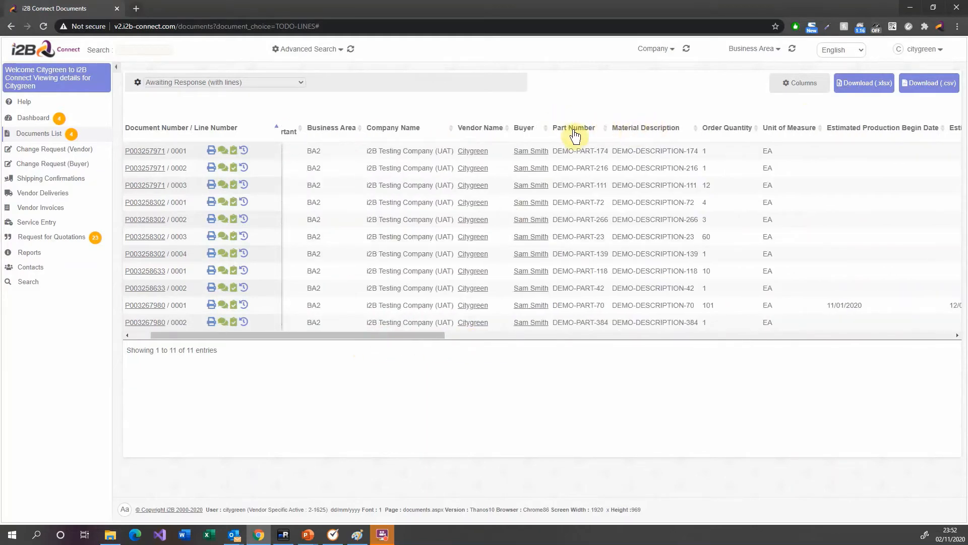
drag(525, 130, 386, 133)
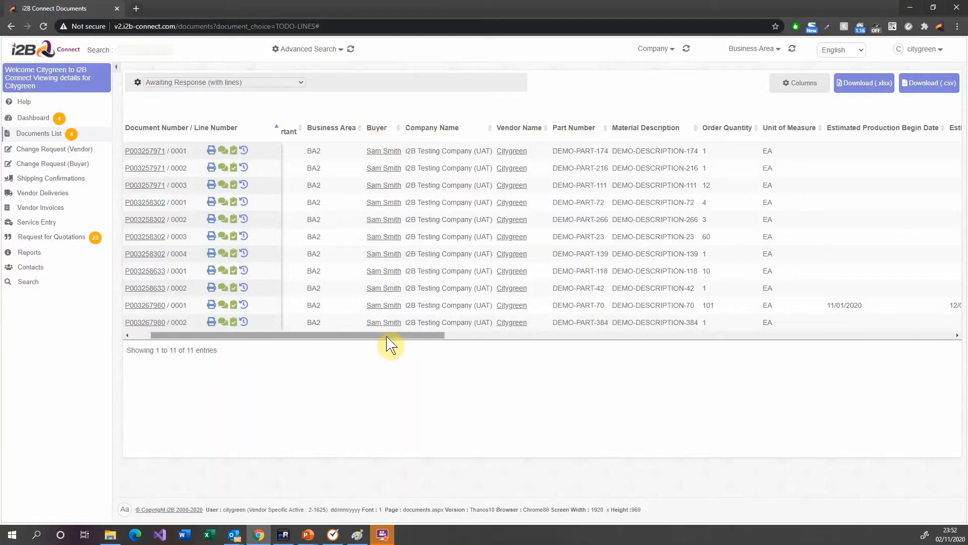
drag(383, 336, 309, 338)
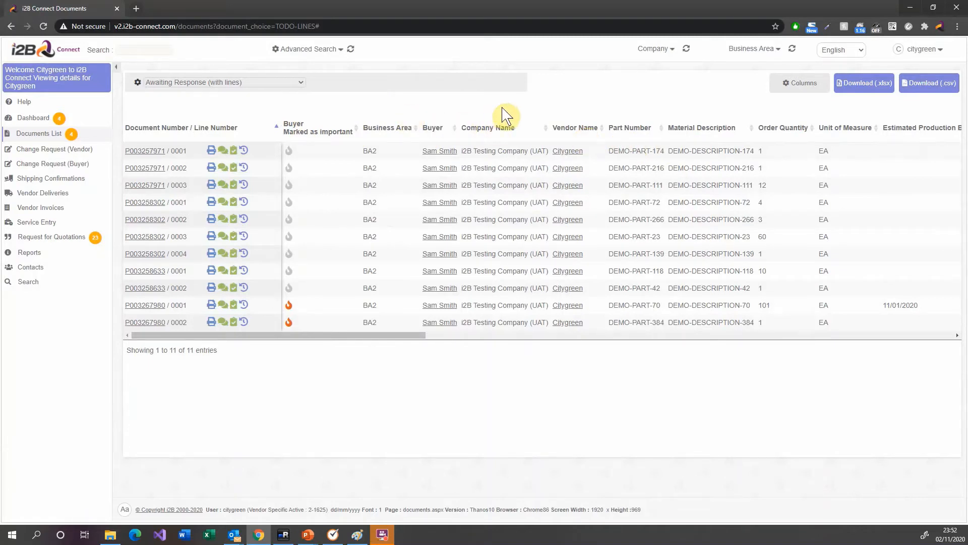
Hide the Business Area, Buyer, Company Name, Vendor Name, Part Number, Material Description, Order Quantity, Unit of Measure and both Estimated Production date columns.
click(809, 90)
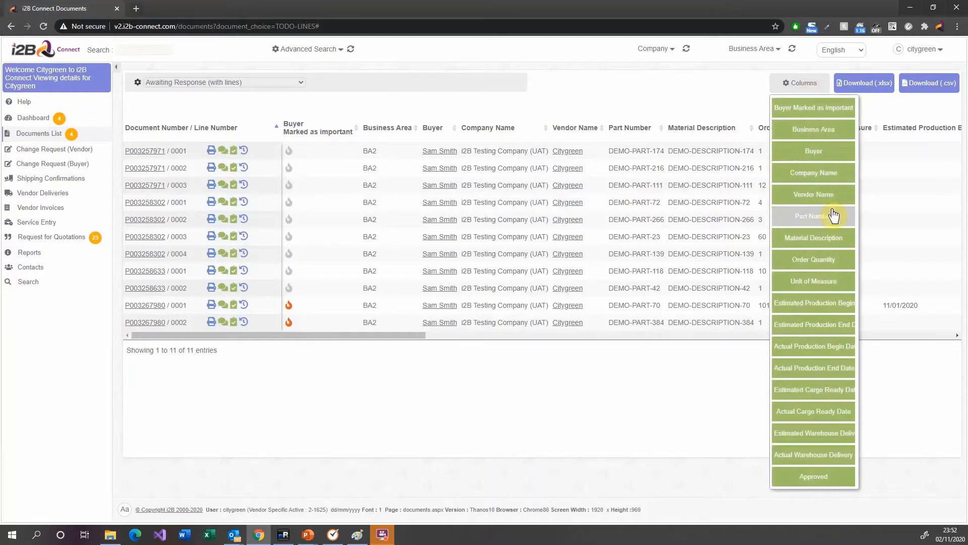
click(820, 174)
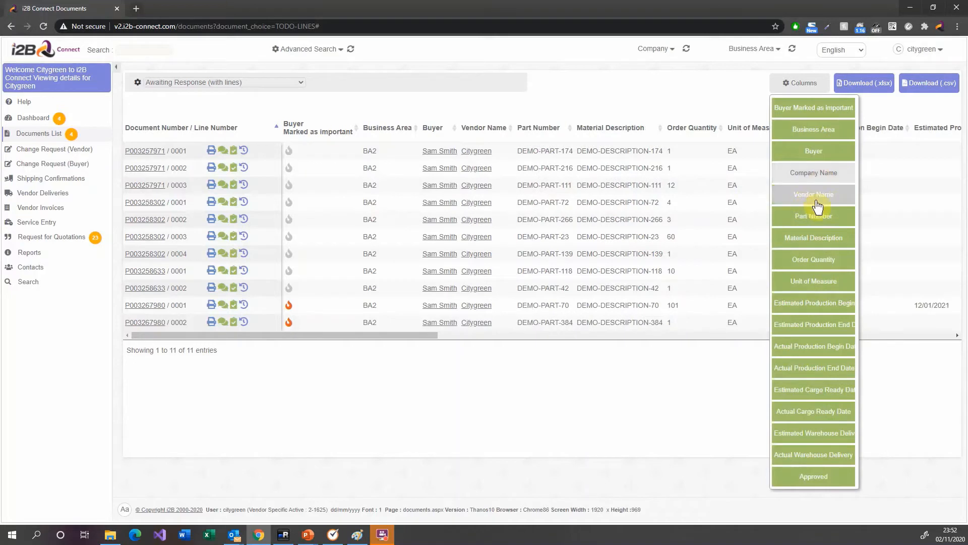
click(817, 204)
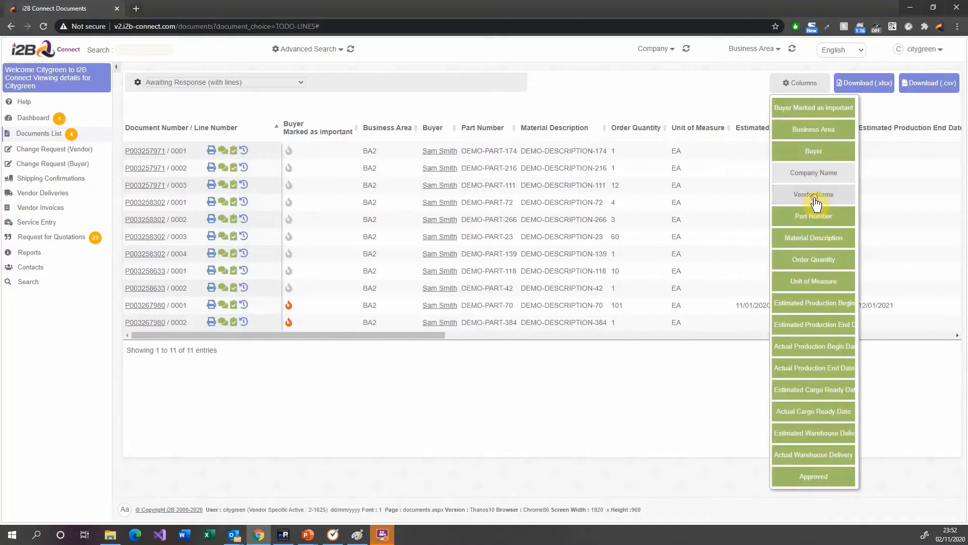
click(817, 305)
click(816, 323)
click(815, 282)
click(812, 262)
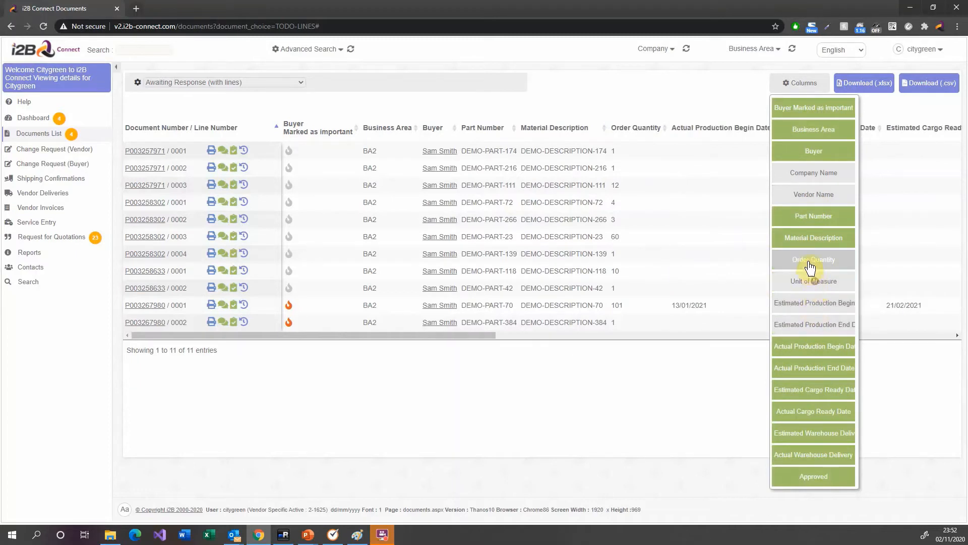
click(807, 243)
click(805, 217)
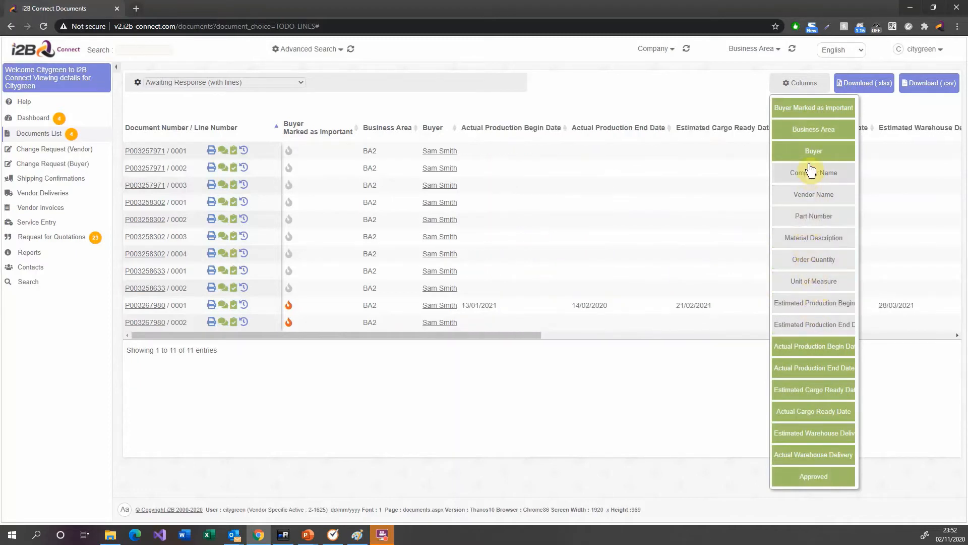
click(809, 154)
click(808, 132)
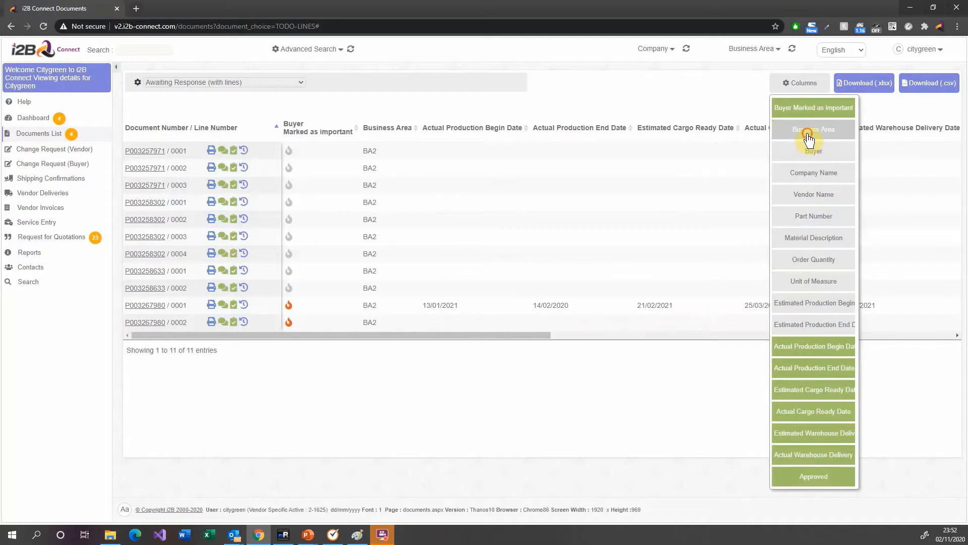
Restore all the hidden columns, from Business Area to the Estimated Production dates, and close the column chooser.
click(810, 151)
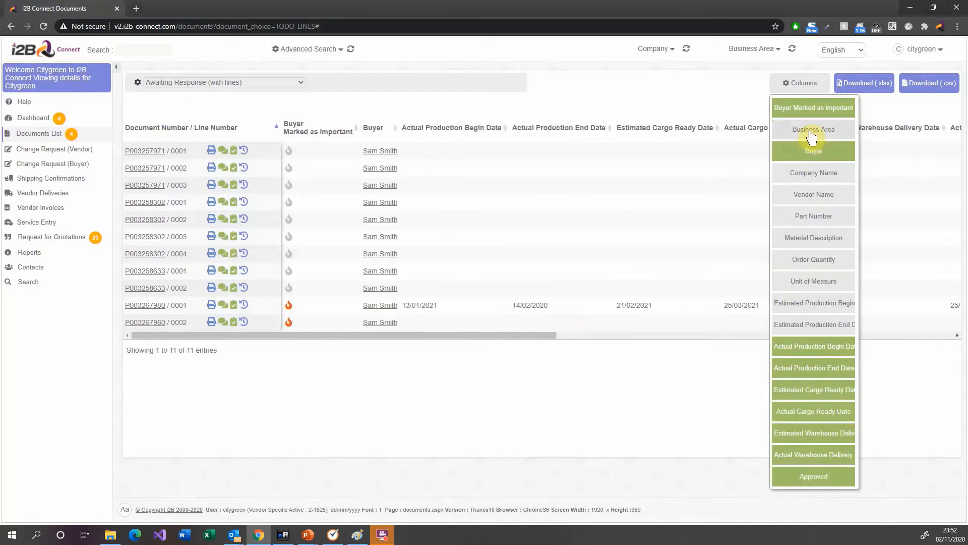
click(812, 134)
click(812, 173)
click(814, 197)
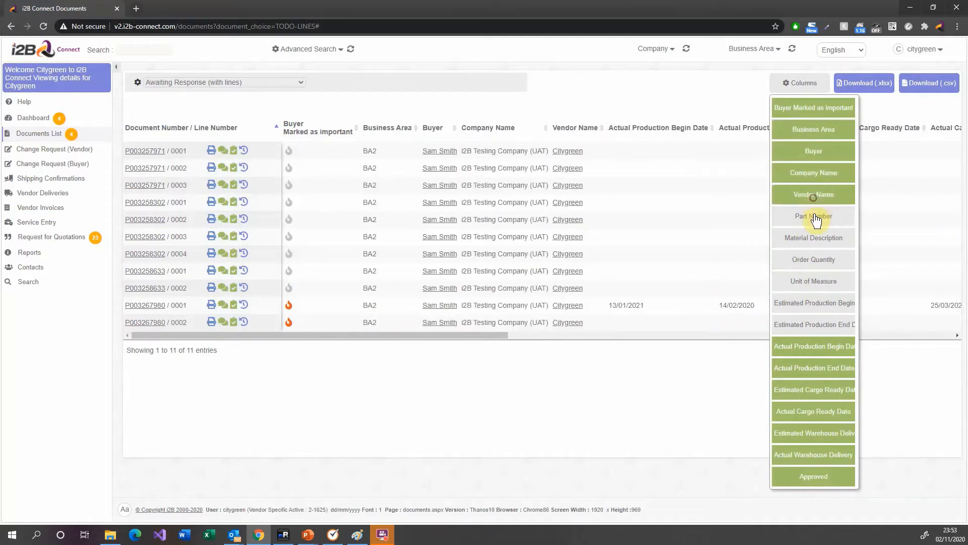
click(815, 221)
click(815, 241)
click(815, 261)
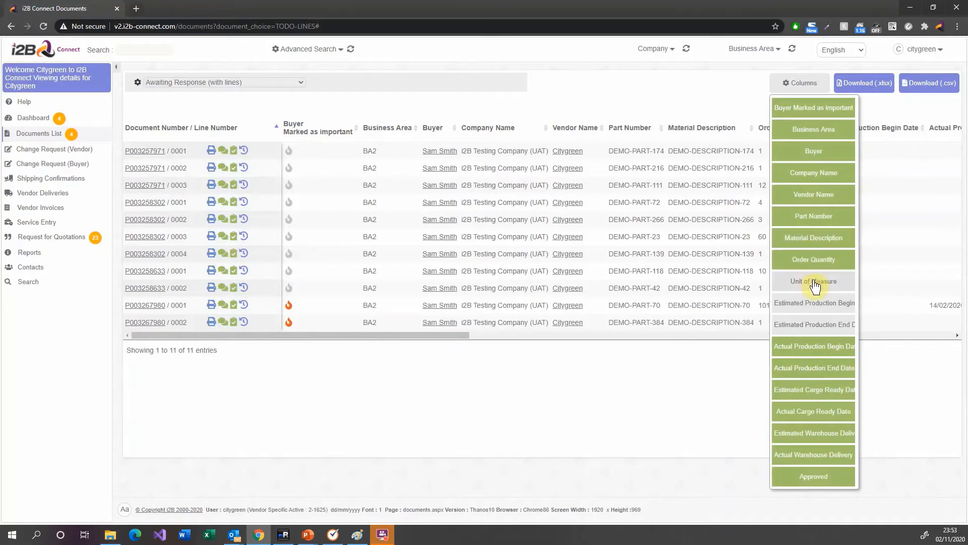
click(816, 286)
click(813, 304)
click(812, 325)
click(810, 170)
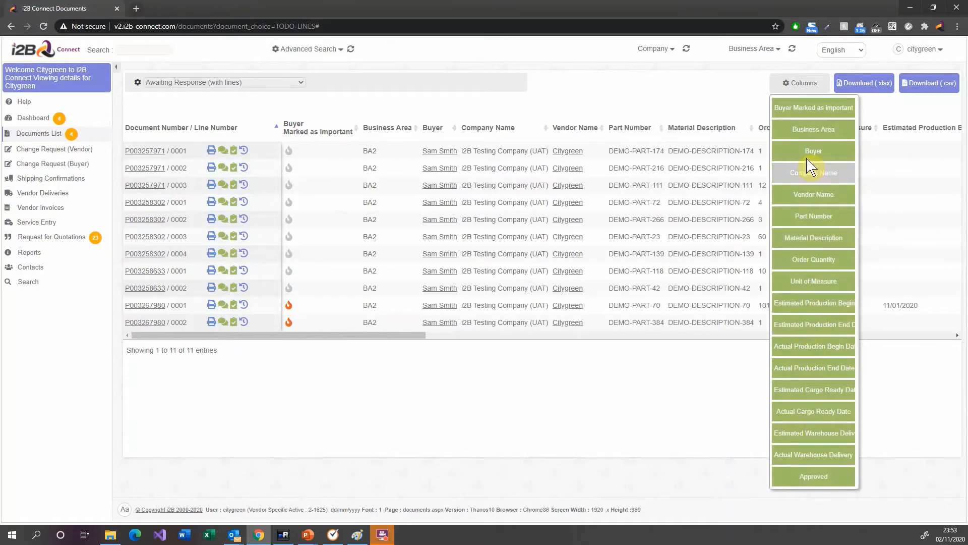
click(802, 83)
click(548, 151)
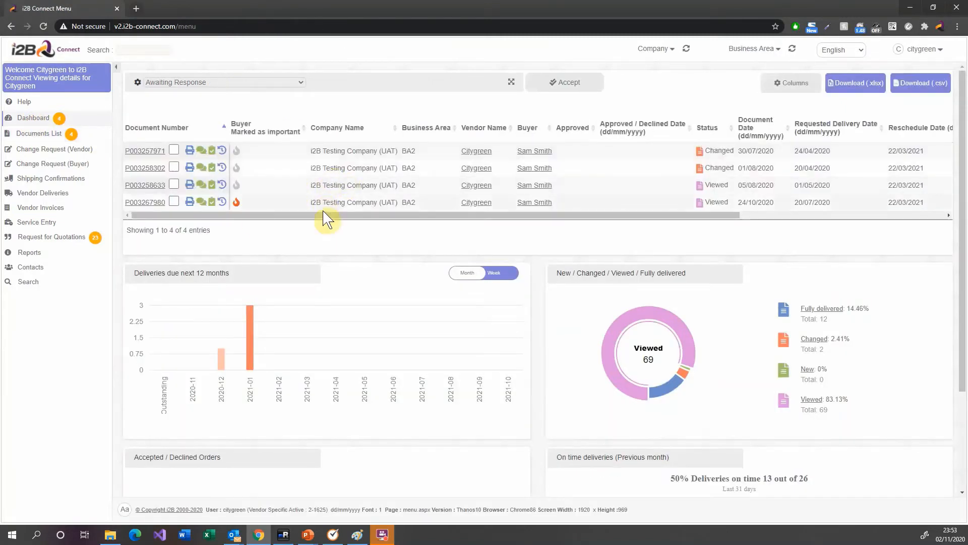
Switch the Deliveries due chart to the weekly view and back to monthly, and open the purchase order lines behind the January 2021 bar.
scroll(276, 240, down, 2)
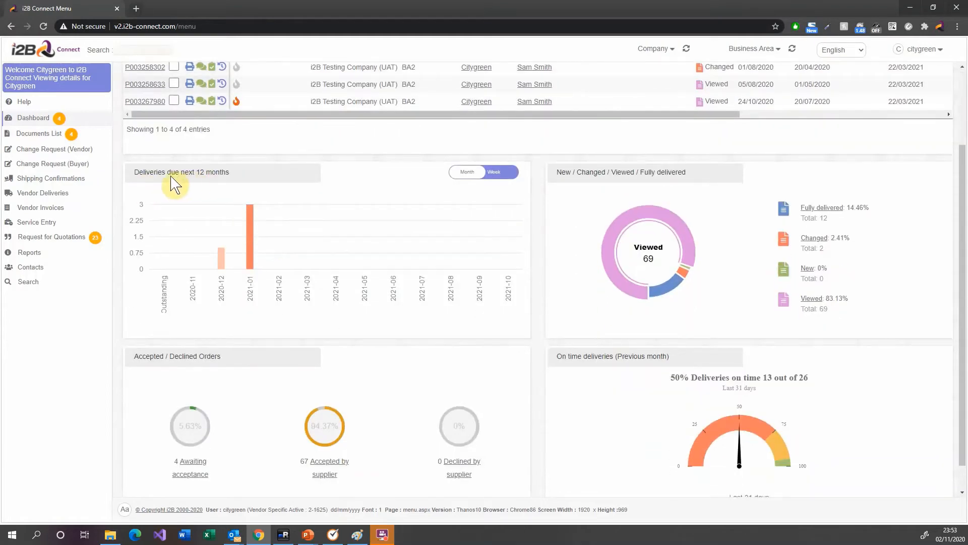
click(497, 174)
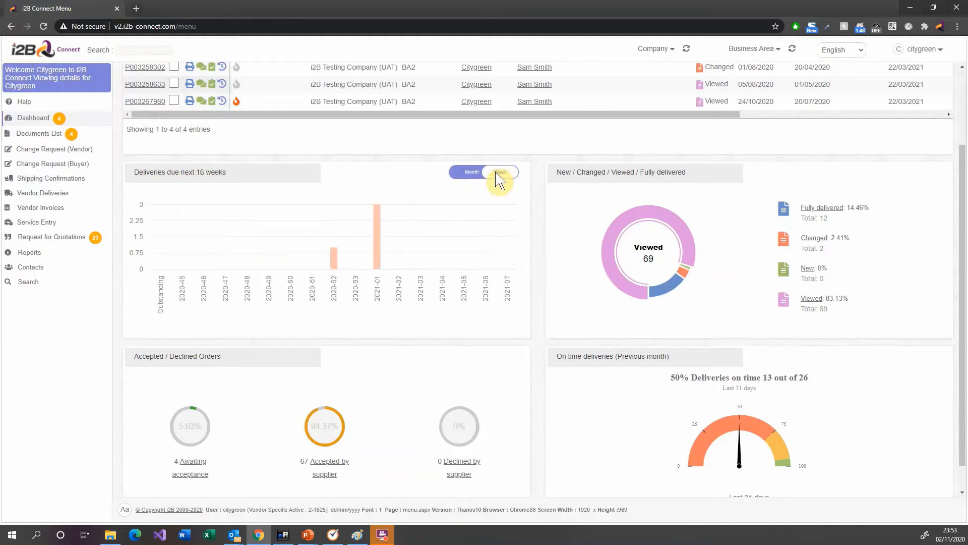
click(484, 176)
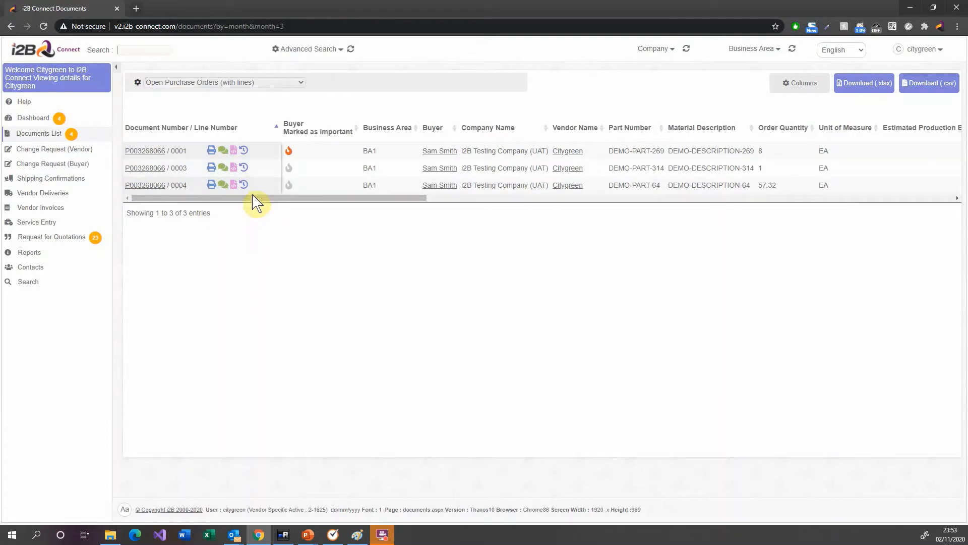
Return to the Dashboard and compare the weekly deliveries chart with the monthly one, ending on the monthly view.
click(35, 119)
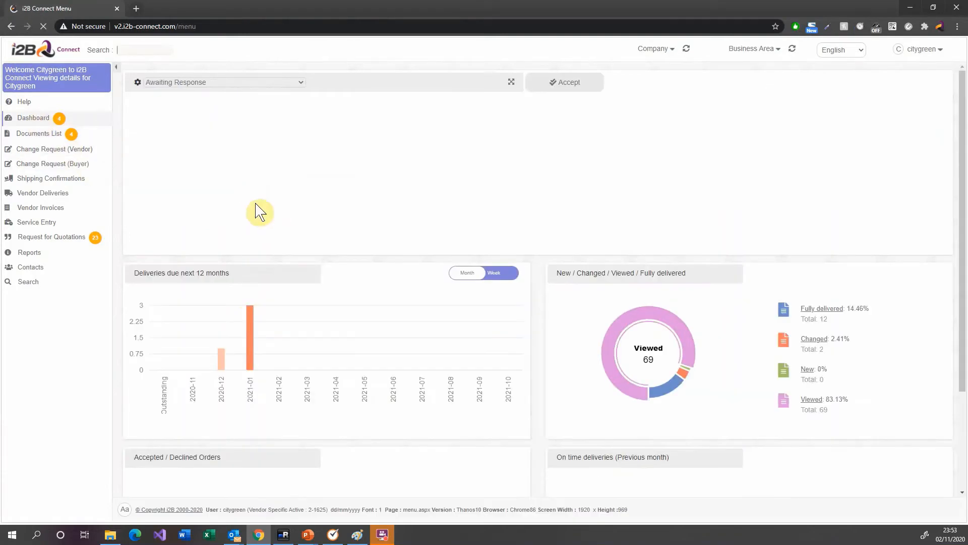
click(501, 275)
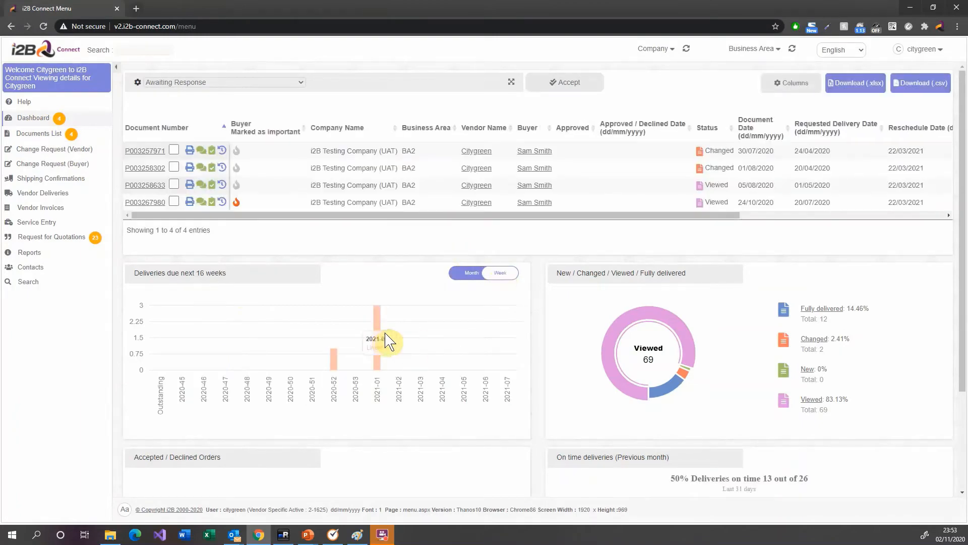
click(472, 275)
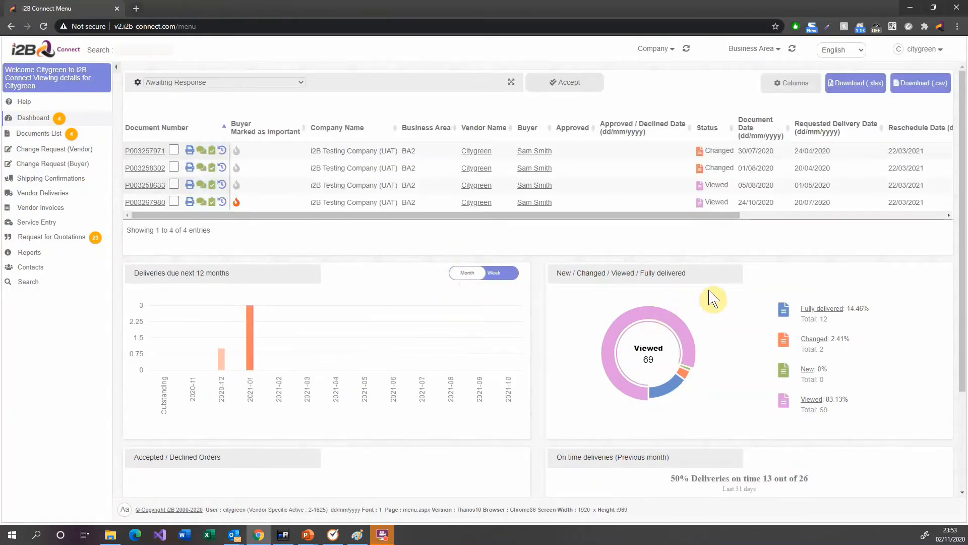
Open the vendor deliveries behind the On time deliveries chart and examine all their columns, including the OTD and Reason columns.
scroll(713, 298, down, 2)
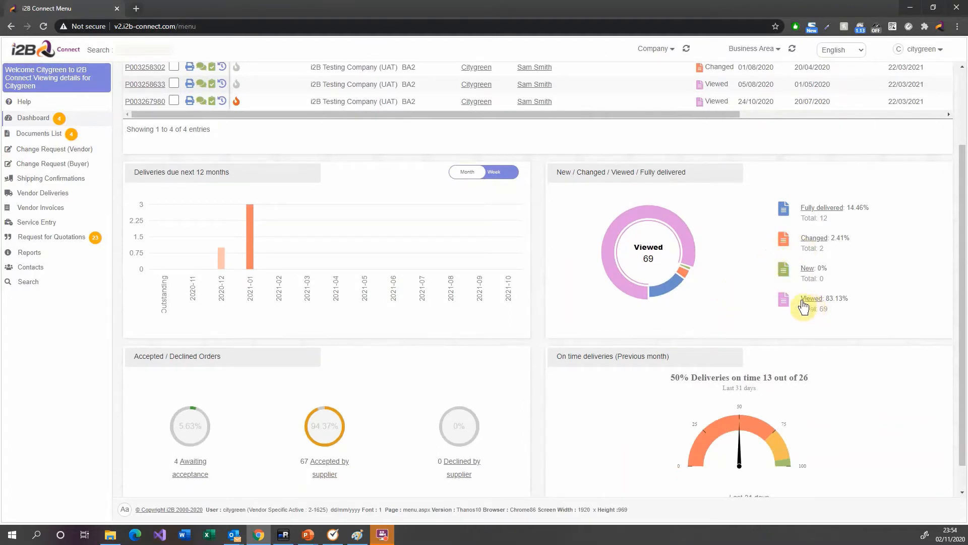
scroll(335, 381, down, 1)
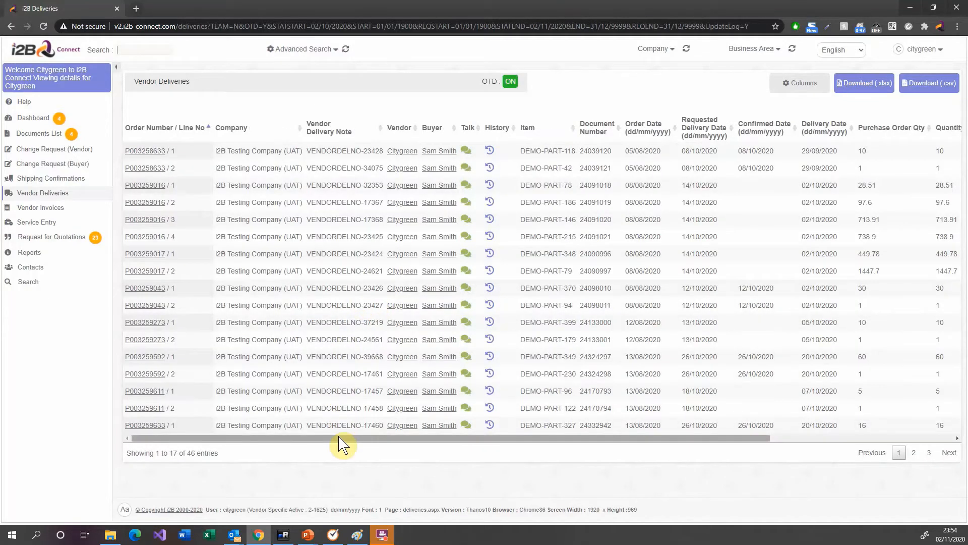
drag(337, 438, 551, 446)
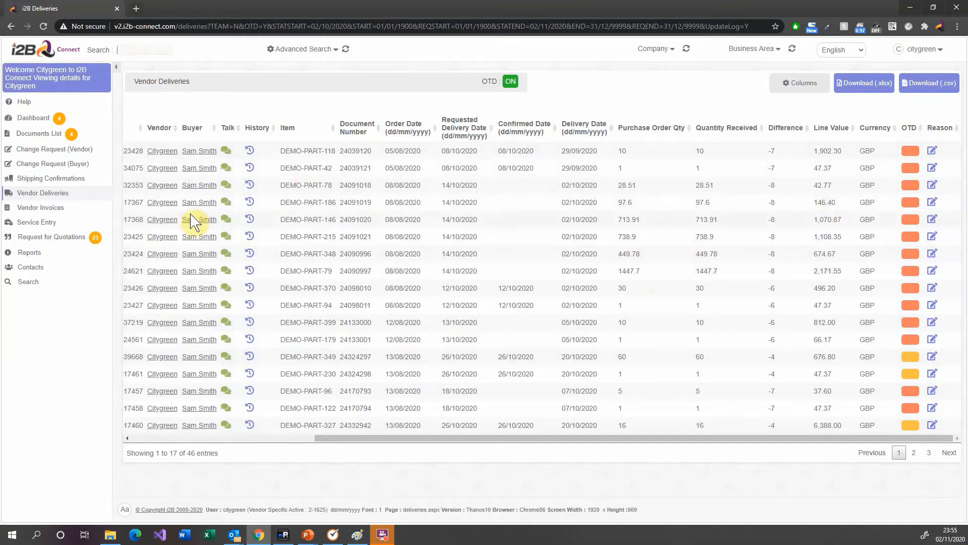
drag(496, 437, 245, 442)
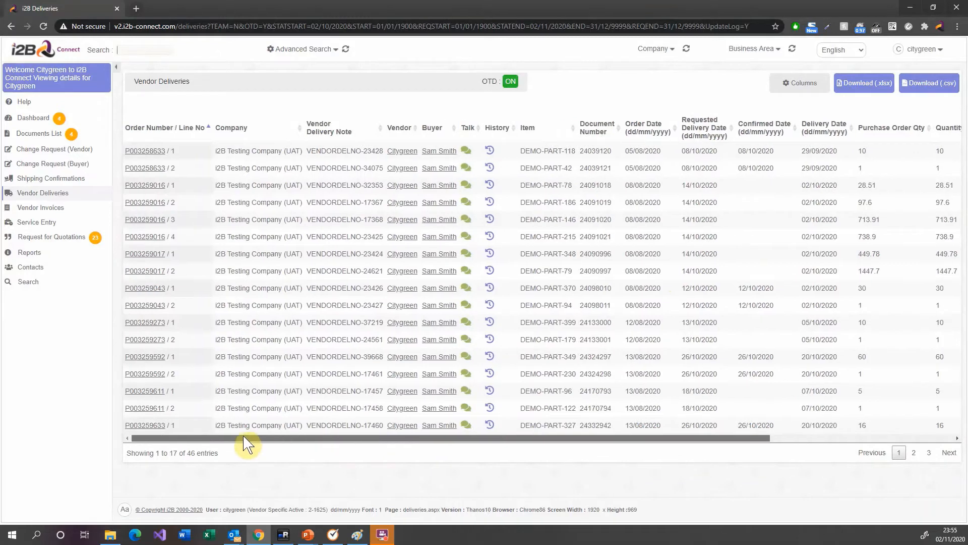
Return to the Dashboard, view the message history of the first purchase order awaiting response, and close it.
click(24, 121)
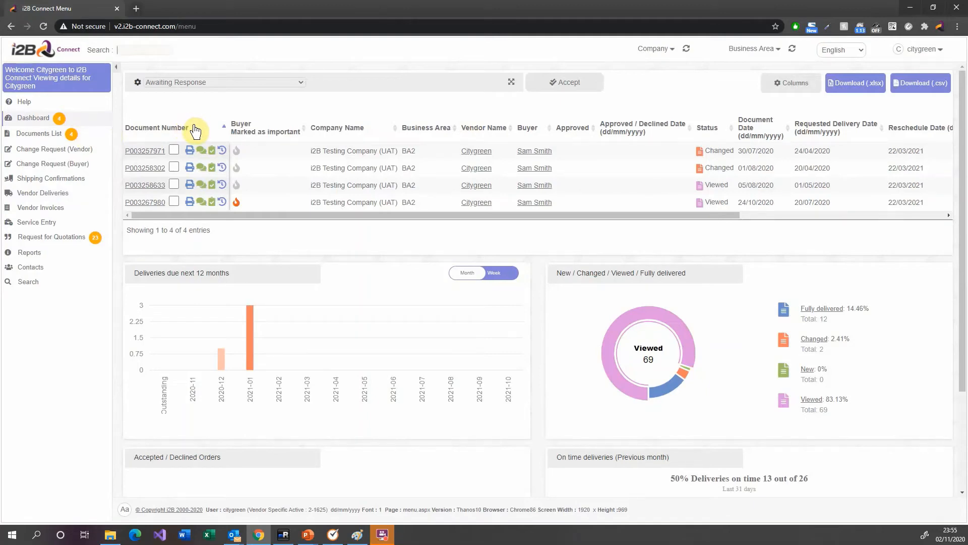
click(145, 150)
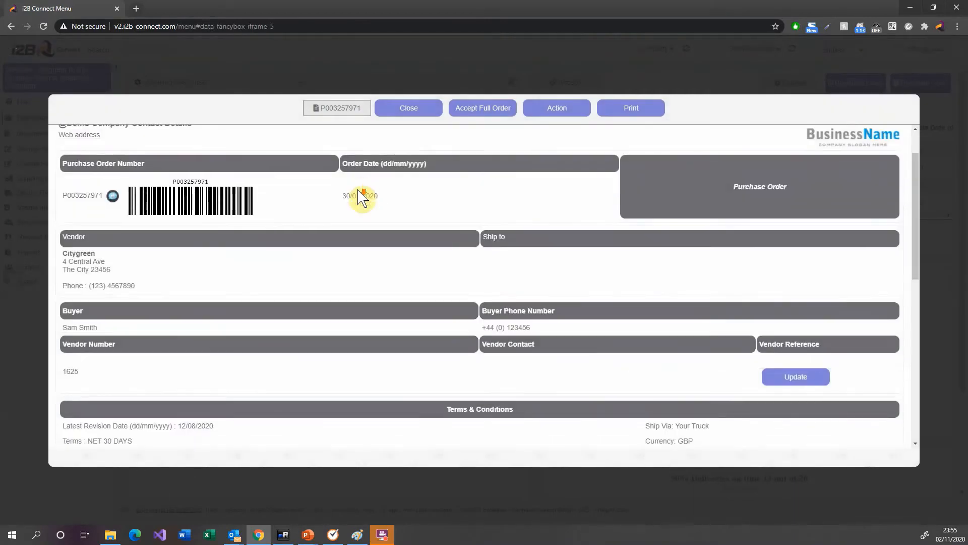
scroll(360, 196, down, 1)
click(113, 199)
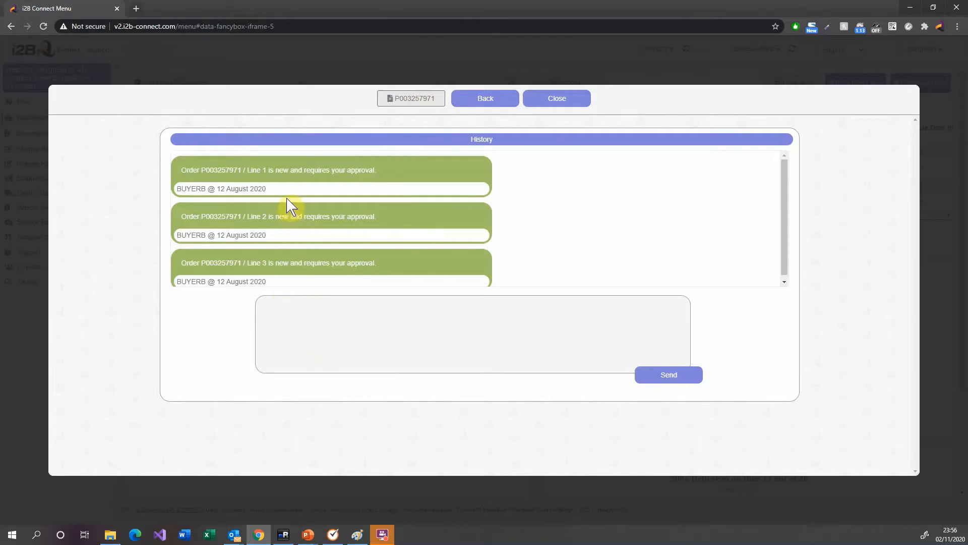
click(558, 99)
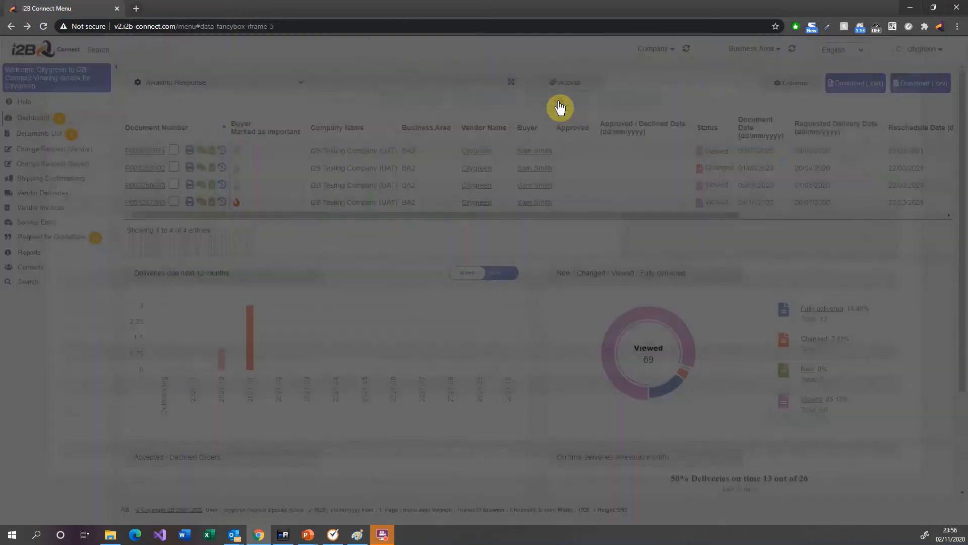
Reopen the first purchase order, view the file uploads of its line 1, and close the order.
click(153, 151)
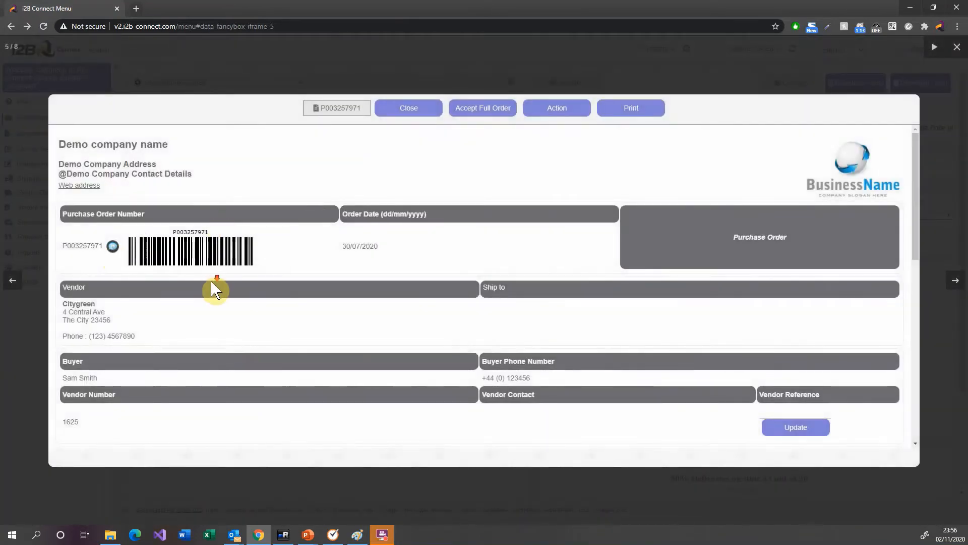
scroll(212, 285, down, 6)
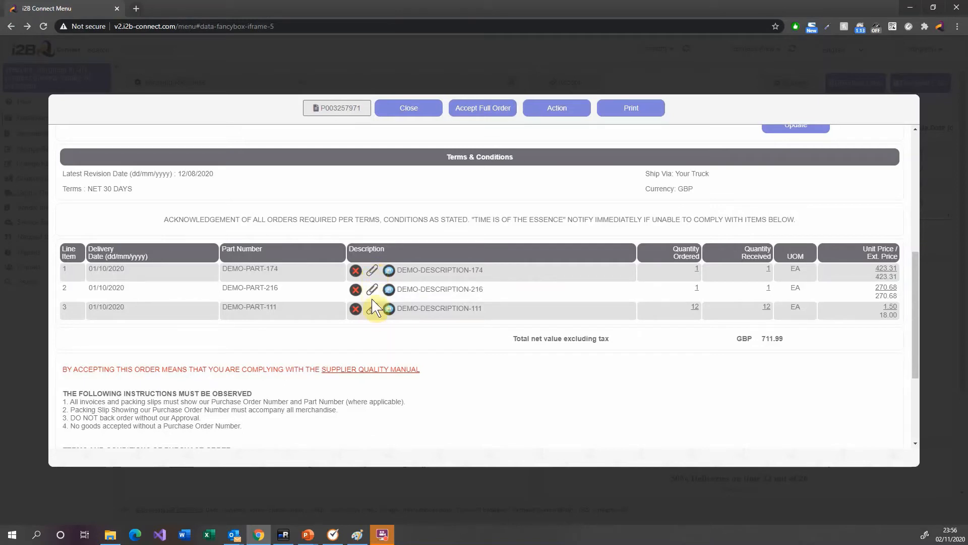
click(373, 272)
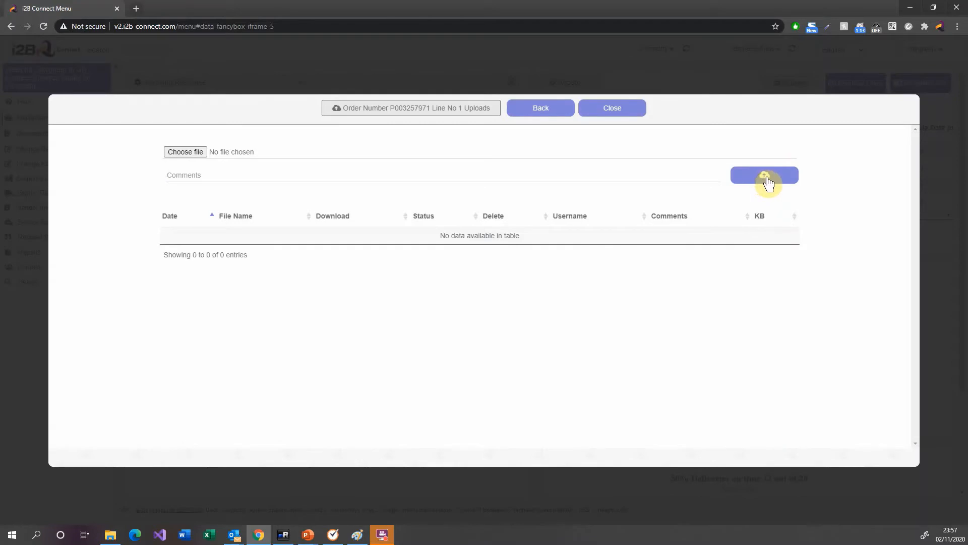
click(613, 110)
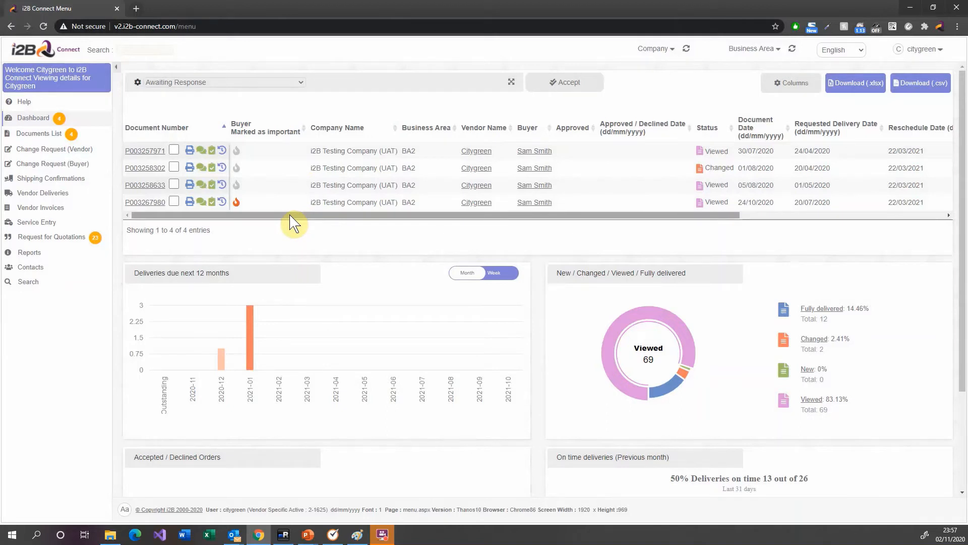
Open the vendor change requests and set the delivery date of the DEMO-PART-70 line to 10/01/2021.
click(57, 157)
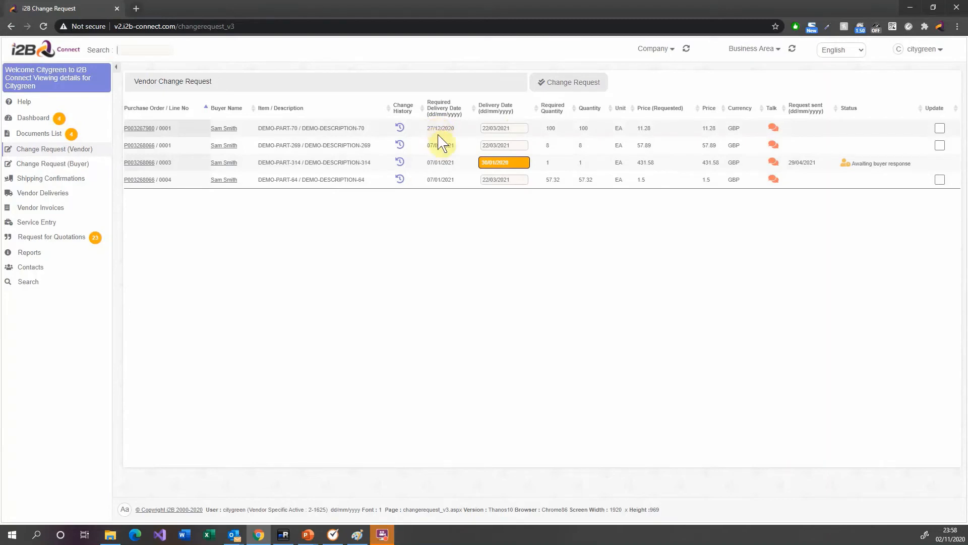
click(517, 126)
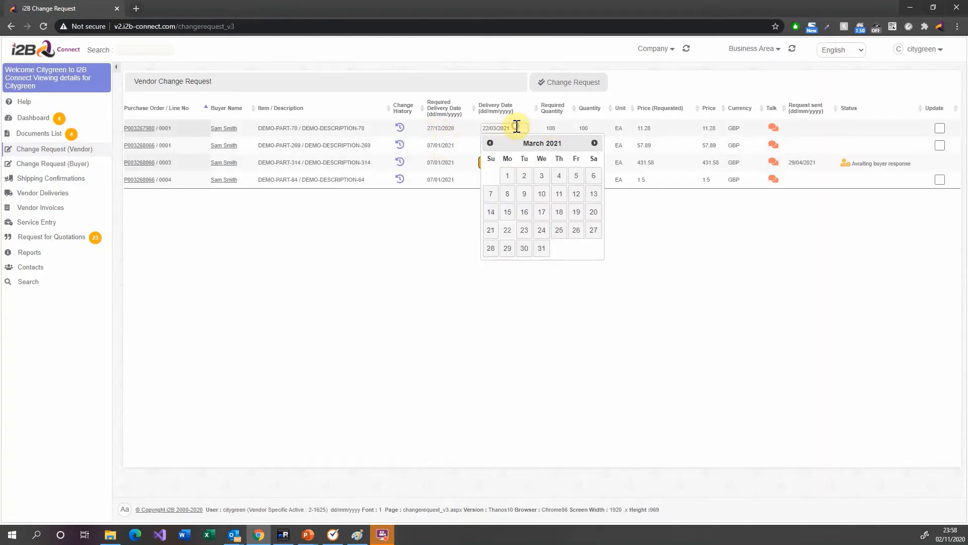
click(491, 144)
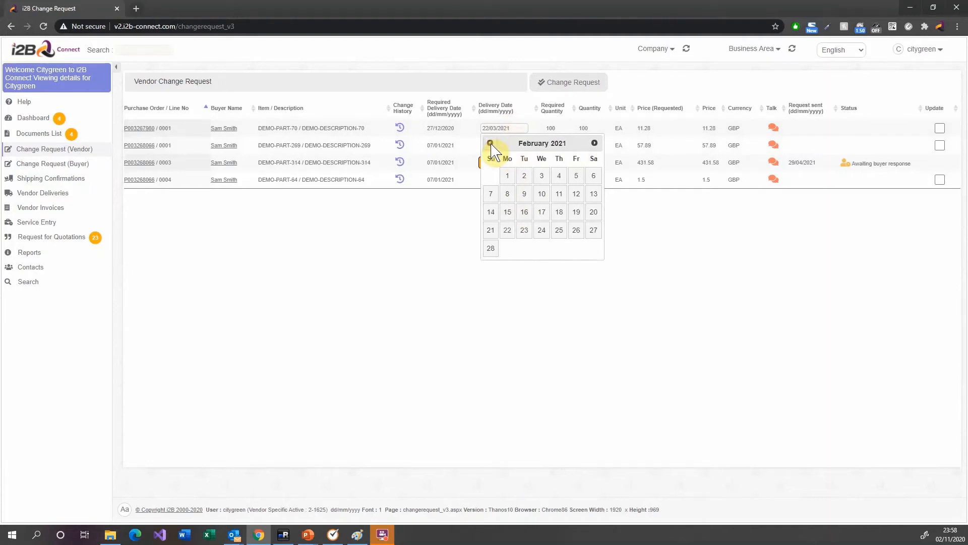
click(491, 144)
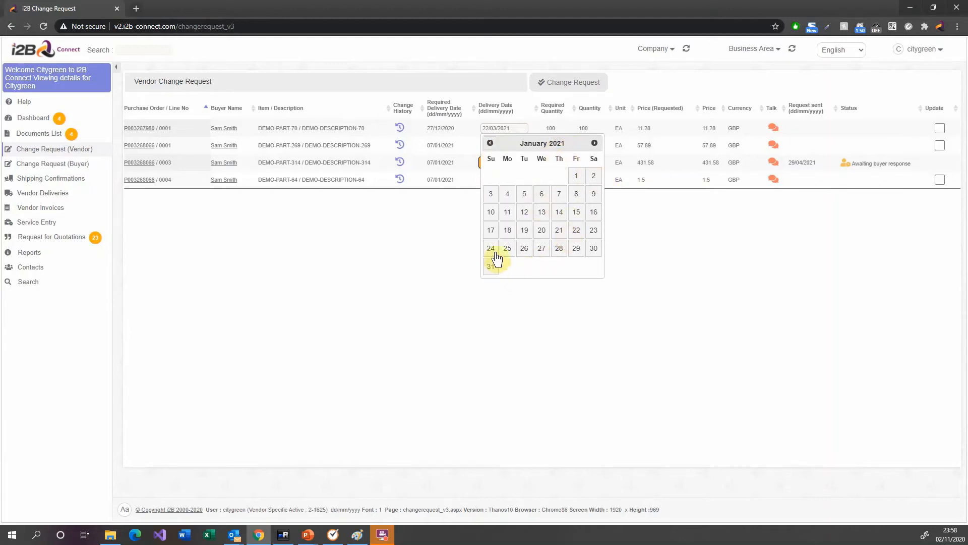
click(492, 213)
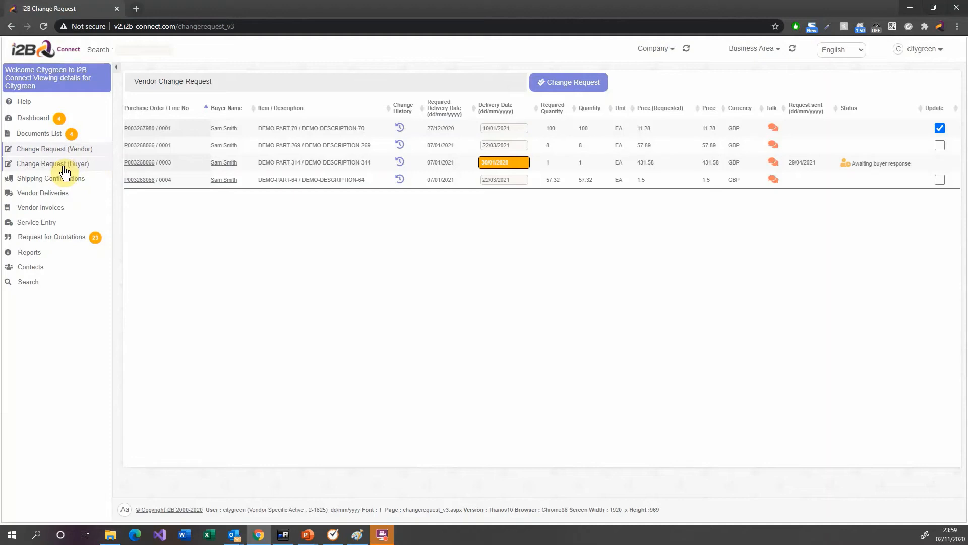
Open the buyer change requests and examine the listed order lines.
click(88, 167)
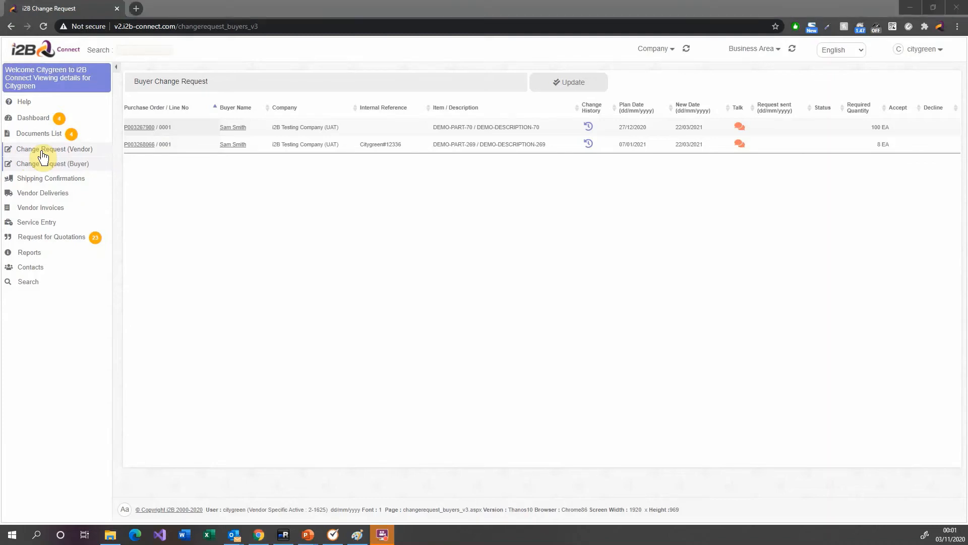
key(alt+Tab)
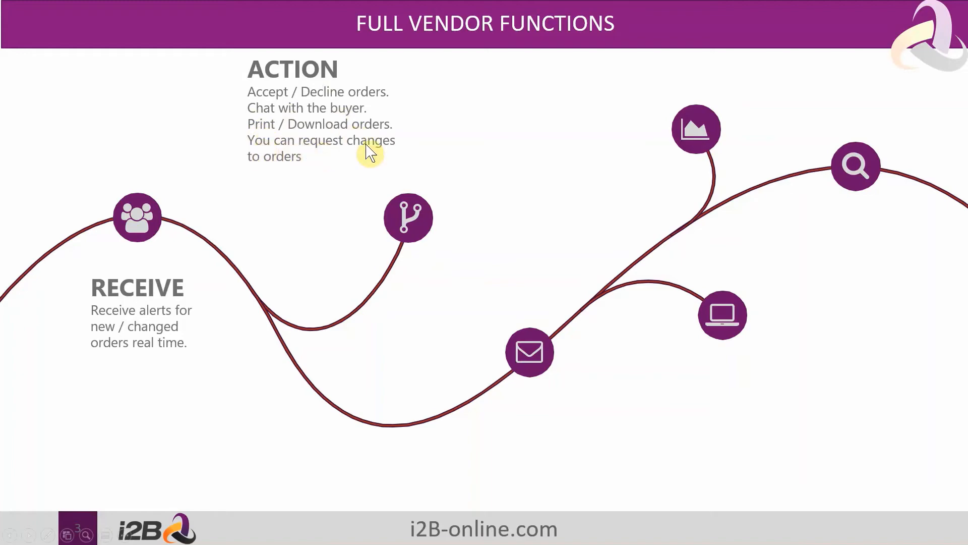
click(237, 166)
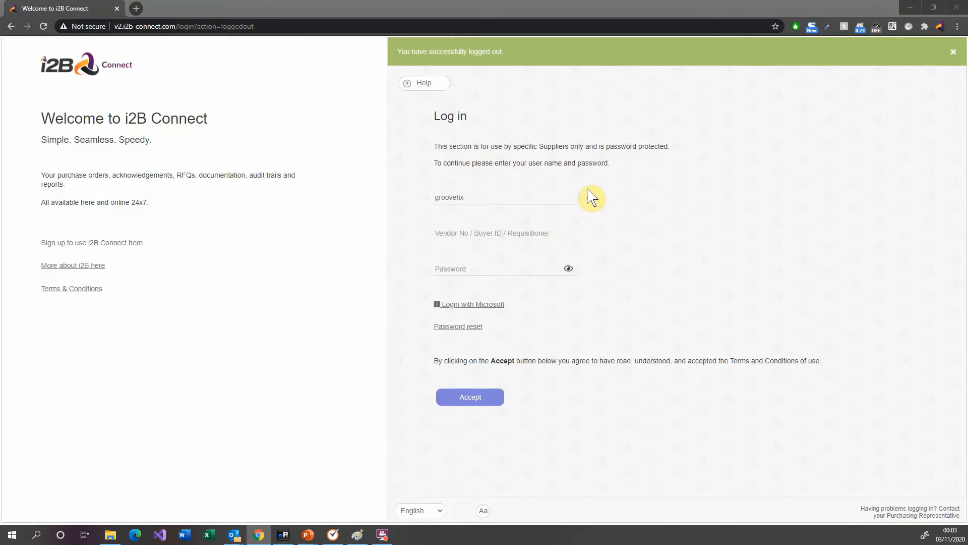
Dismiss the logout notice and log in to the Groovefix supplier account by entering its vendor number and password.
click(953, 51)
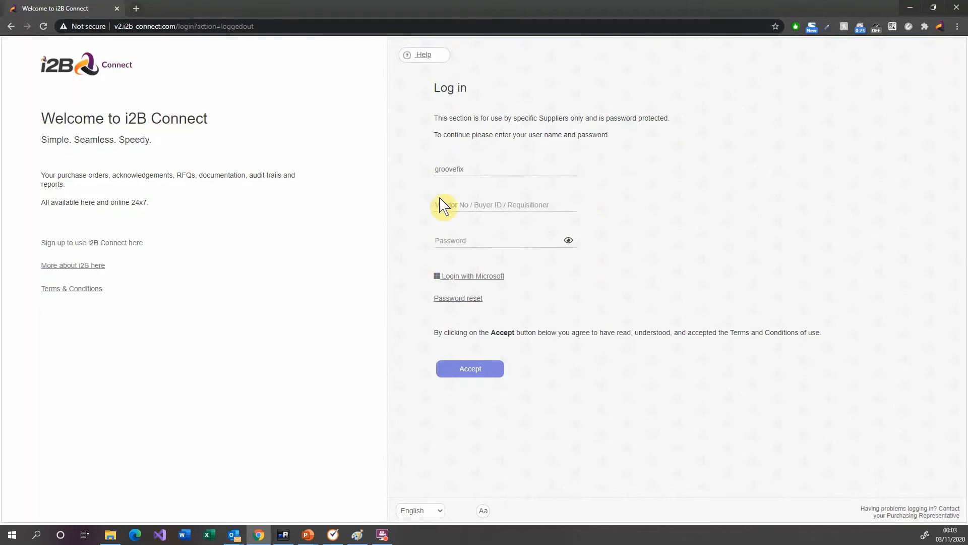
click(502, 207)
click(458, 252)
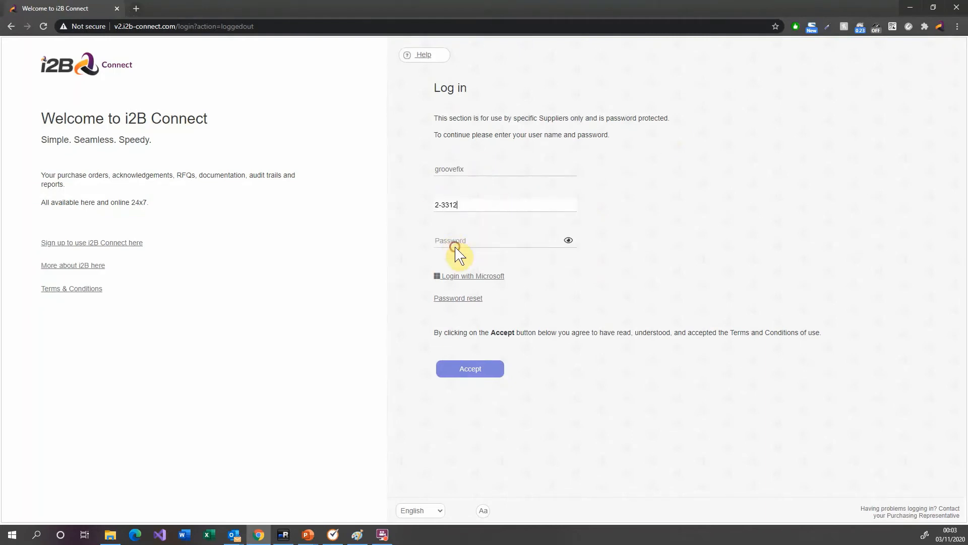
click(481, 240)
text(*********)
key(Return)
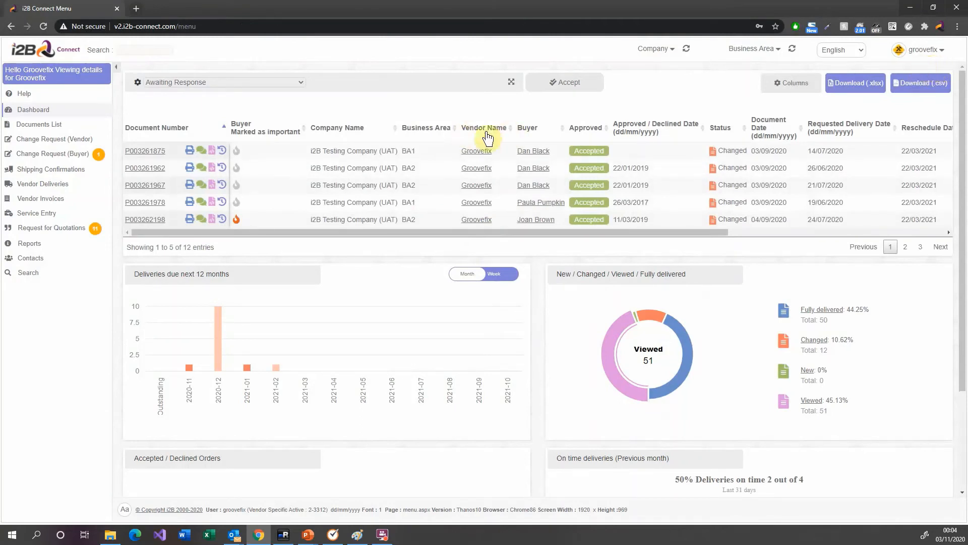
Open Shipping Confirmations and set the quantities to dispatch to 1 for DEMO-PART-106, 5 for DEMO-PART-197 and 1.5 for DEMO-PART-239.
click(41, 171)
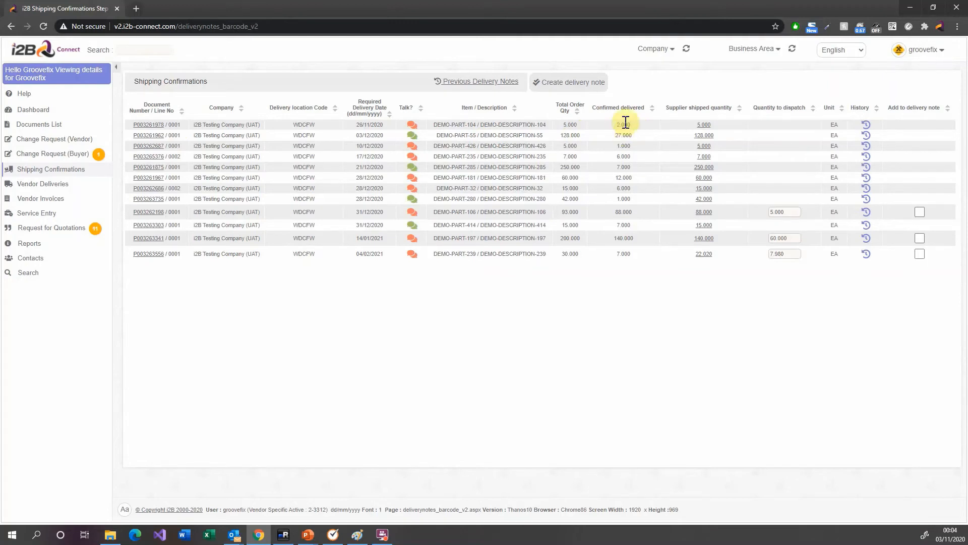
double_click(791, 212)
text(1)
key(Tab)
text(5)
key(Tab)
text(1)
Select the DEMO-PART-106, DEMO-PART-197 and DEMO-PART-239 lines for inclusion in the delivery note.
click(920, 212)
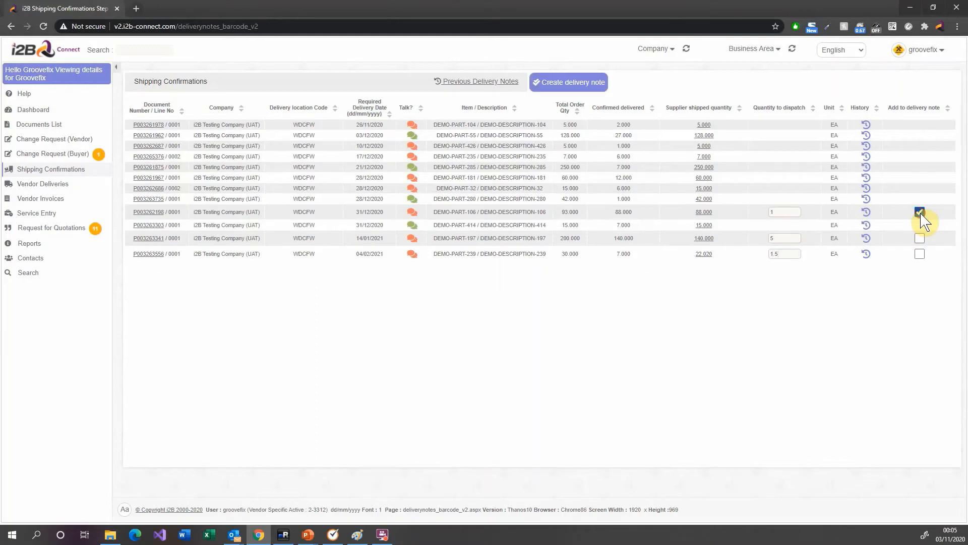
click(920, 238)
click(920, 254)
click(920, 238)
click(919, 254)
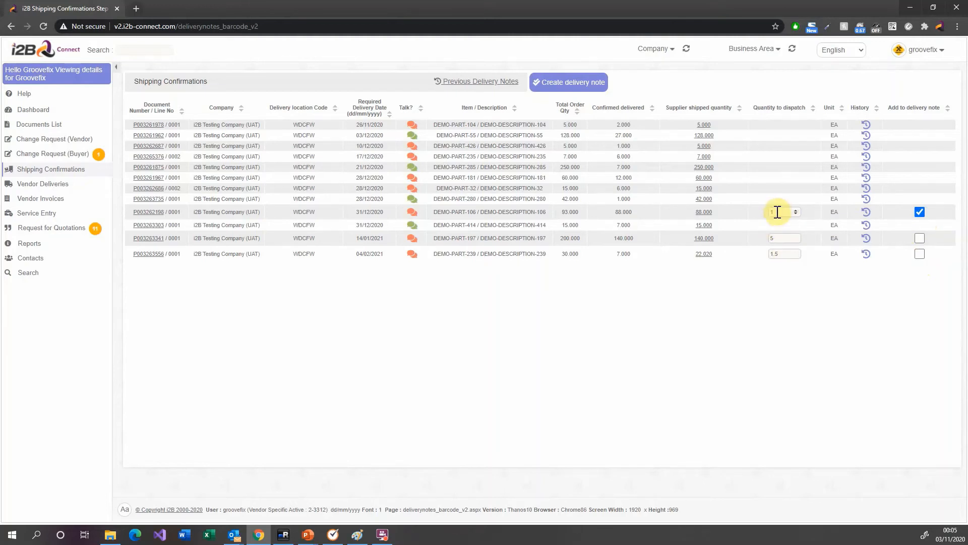
click(919, 238)
click(918, 254)
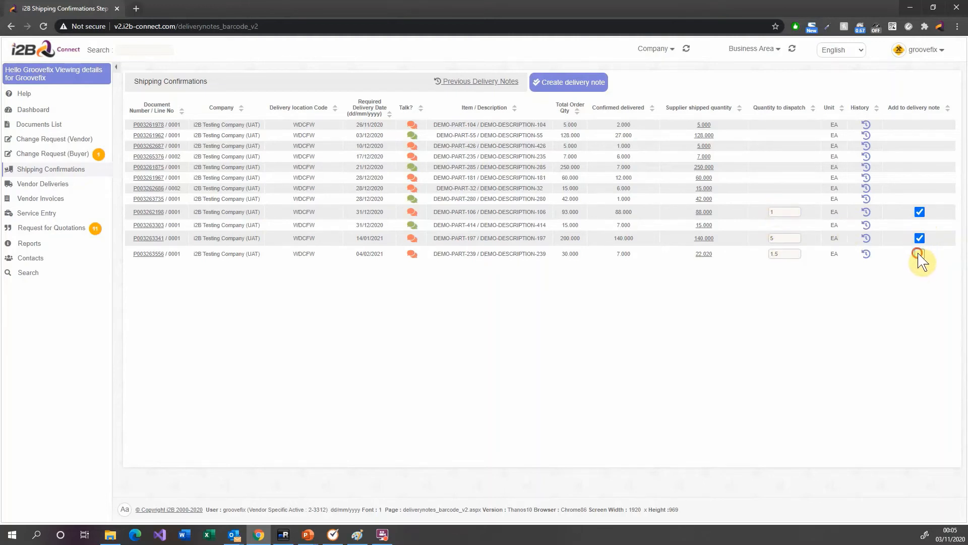
Create the delivery note with plant arrival date 10/12/2020 and vendor delivery note reference DEL-NOTE-10-DEC-2020.
click(577, 85)
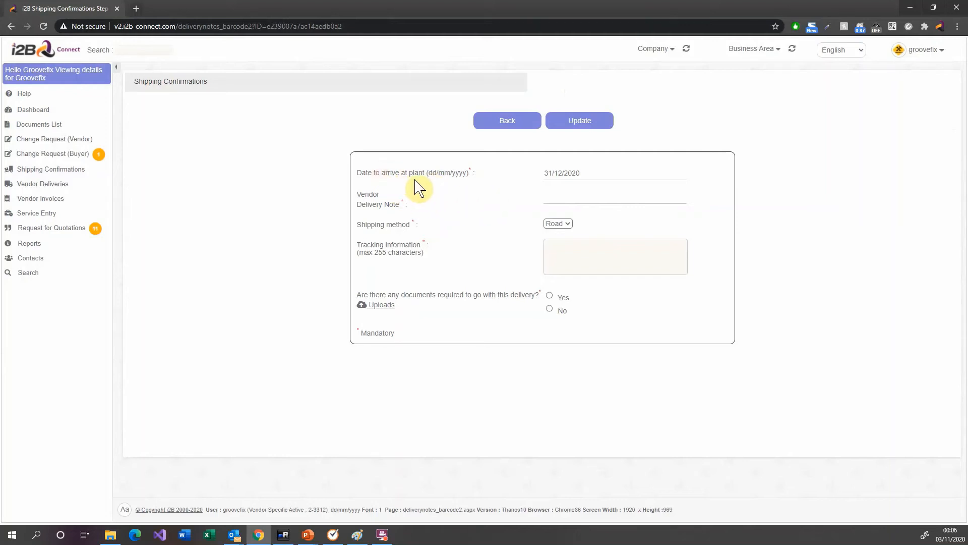
click(600, 173)
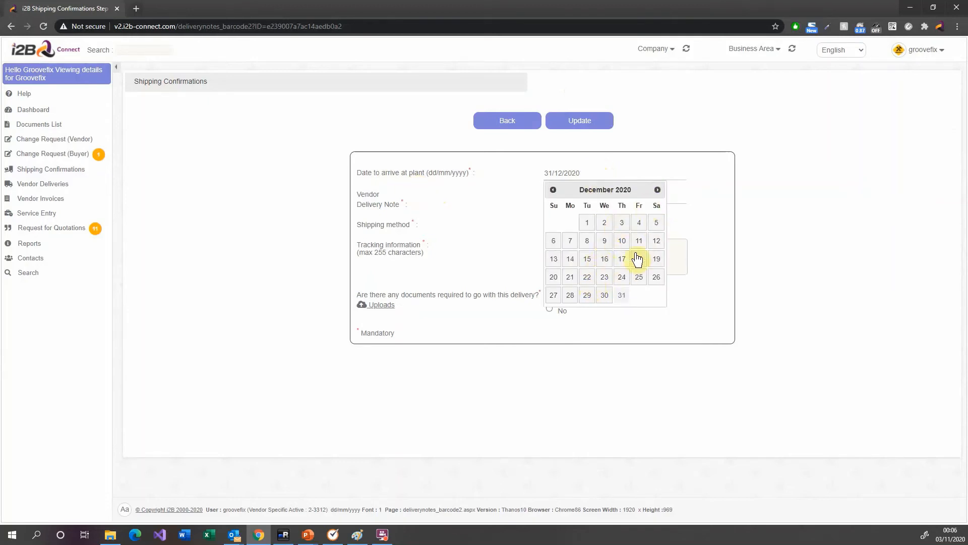
click(623, 241)
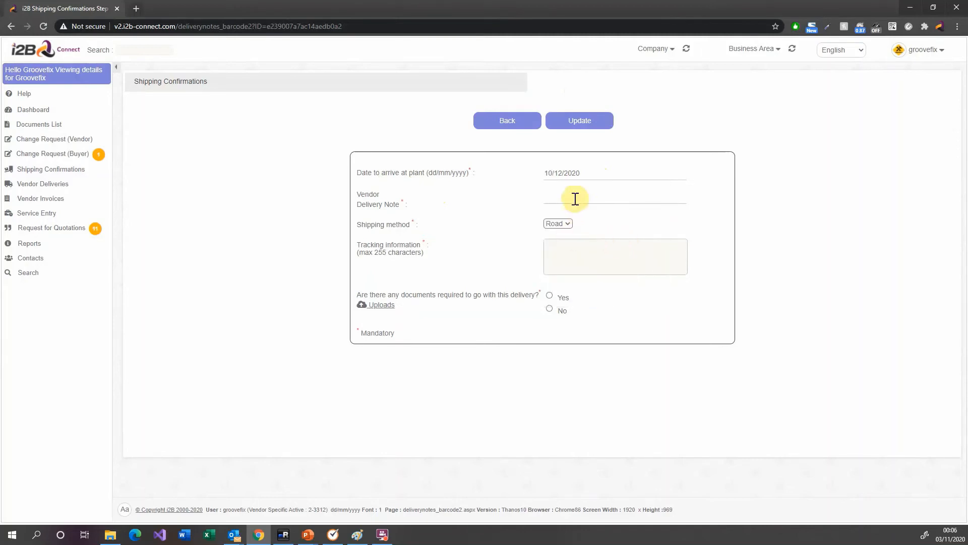
click(577, 197)
text(DEL-NOTE-10-DEC-2020)
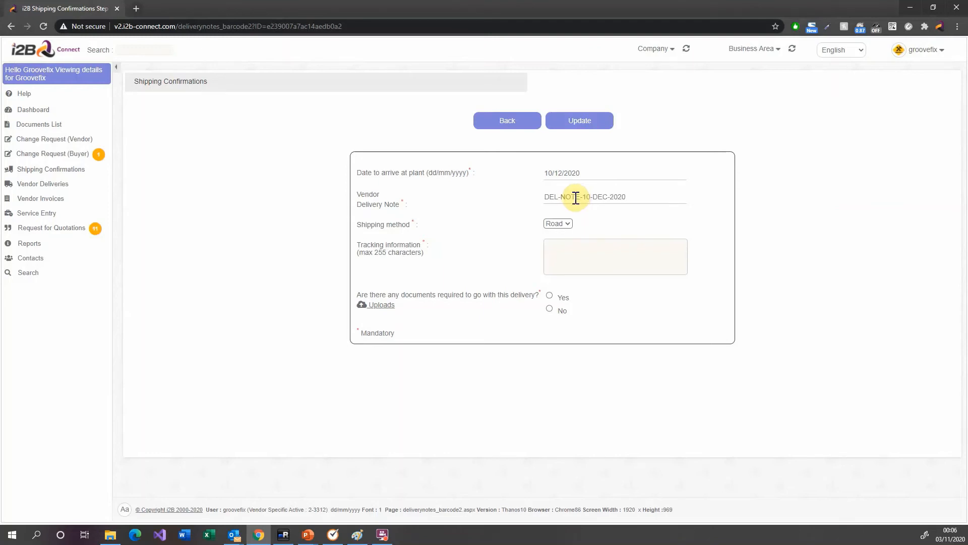
click(561, 225)
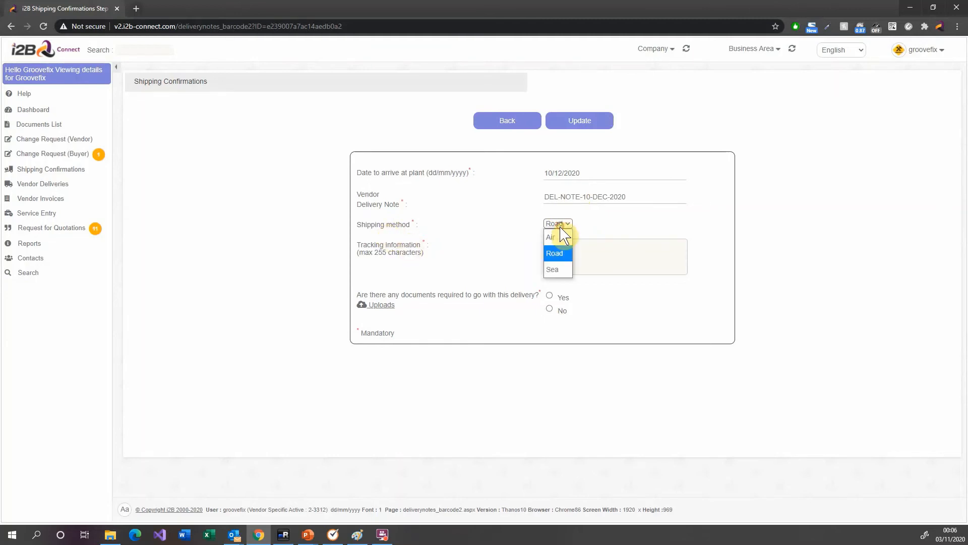
click(555, 254)
click(563, 249)
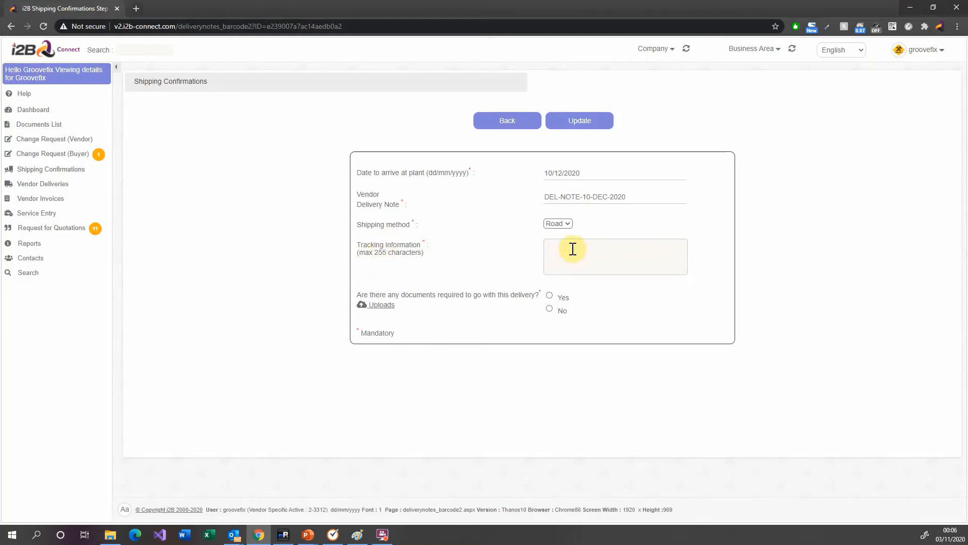
text(http://123.com)
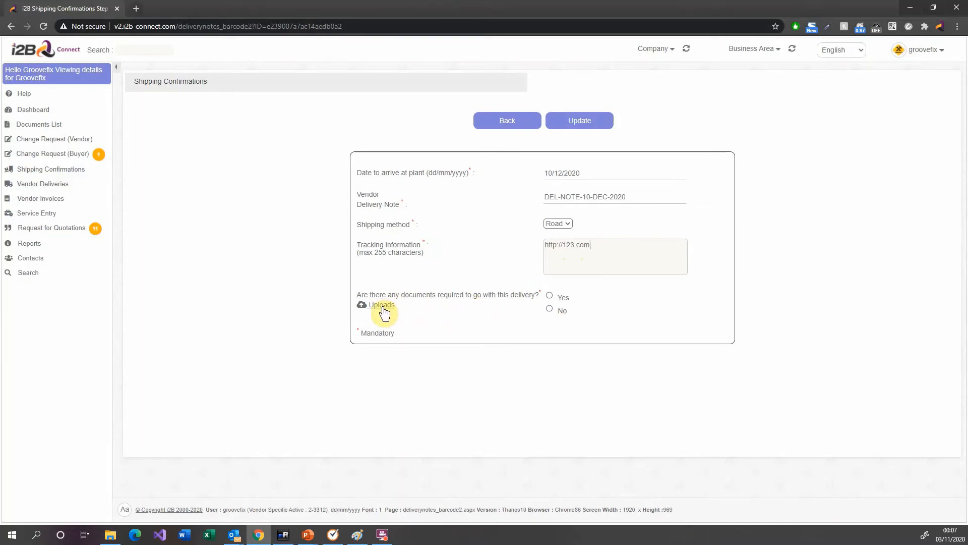
Look at the document upload window, also with delivery documents marked as required, and close it without uploading.
click(382, 305)
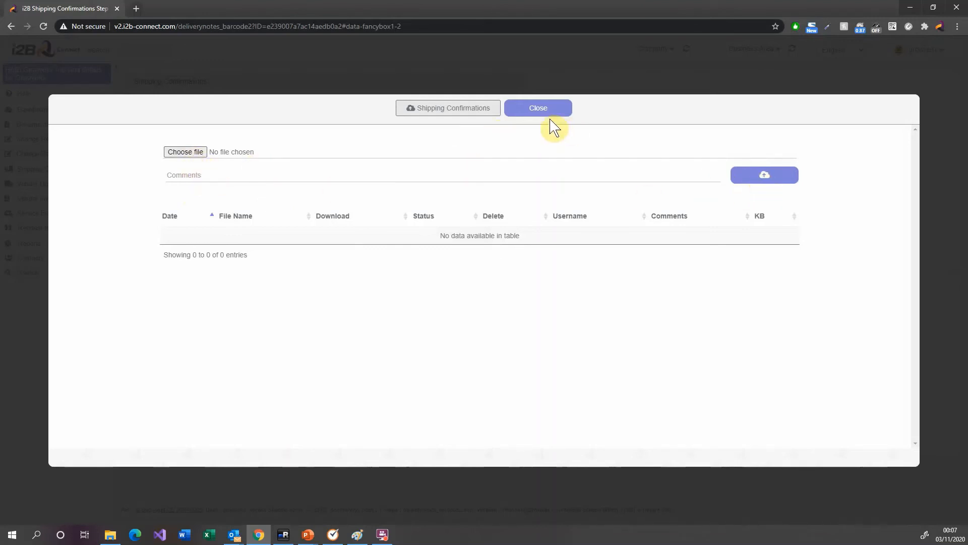
click(538, 112)
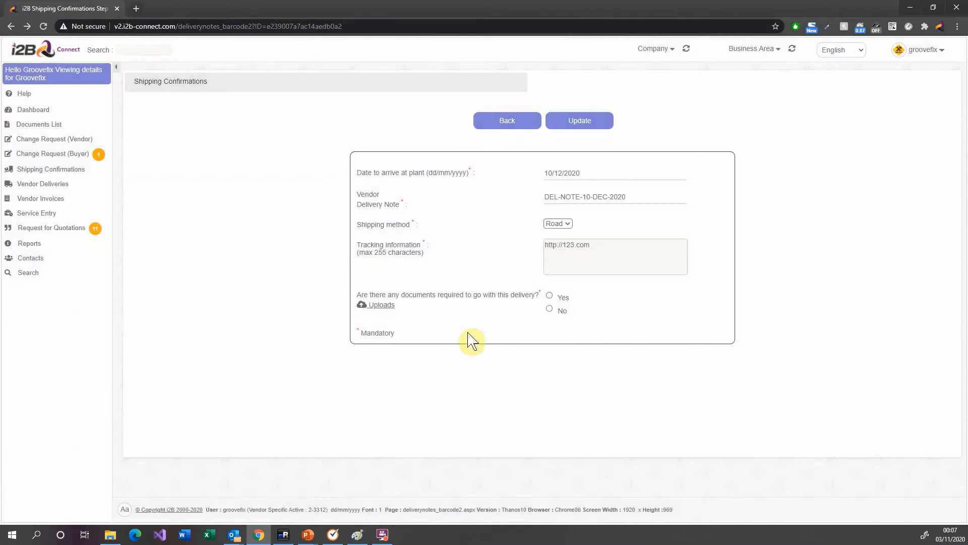
click(549, 296)
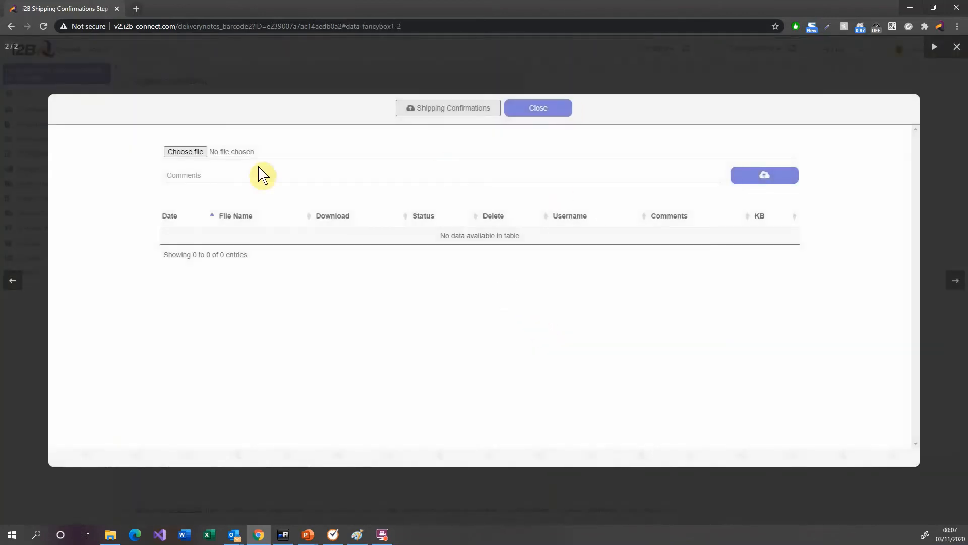
click(528, 112)
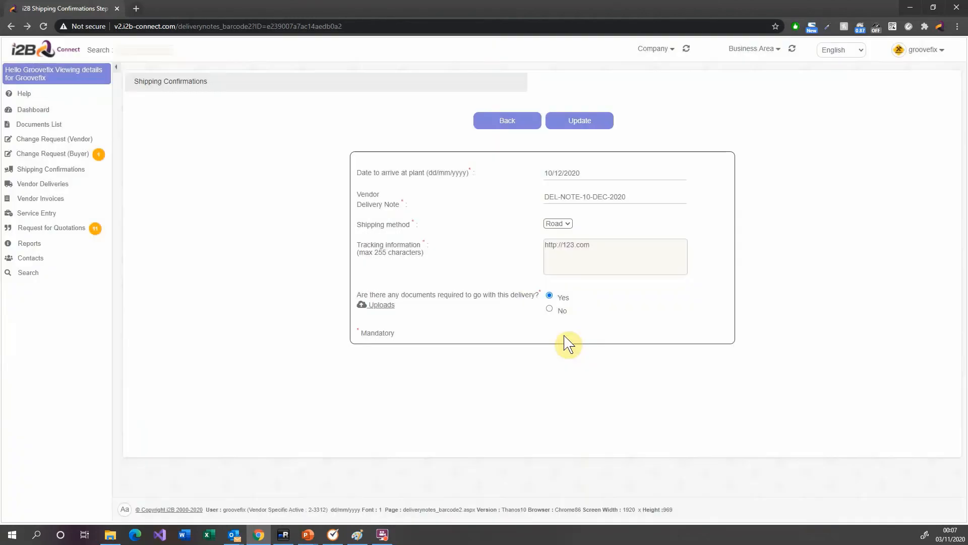
Mark that no documents are required with this delivery and submit the delivery note.
click(550, 309)
click(582, 126)
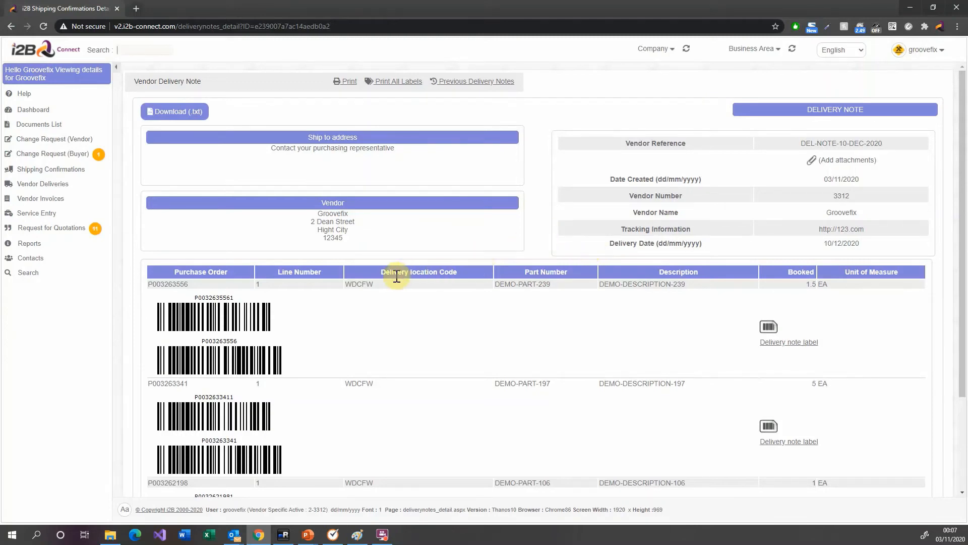
Review the delivery note's lines and preview the delivery note label for DEMO-PART-239, cancelling its printing.
scroll(396, 275, down, 2)
scroll(397, 275, up, 2)
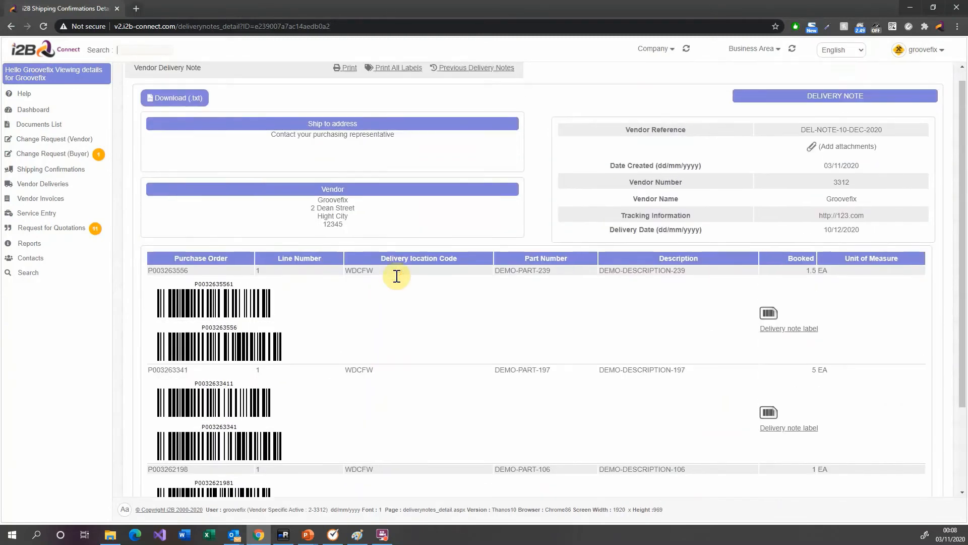
scroll(399, 283, down, 2)
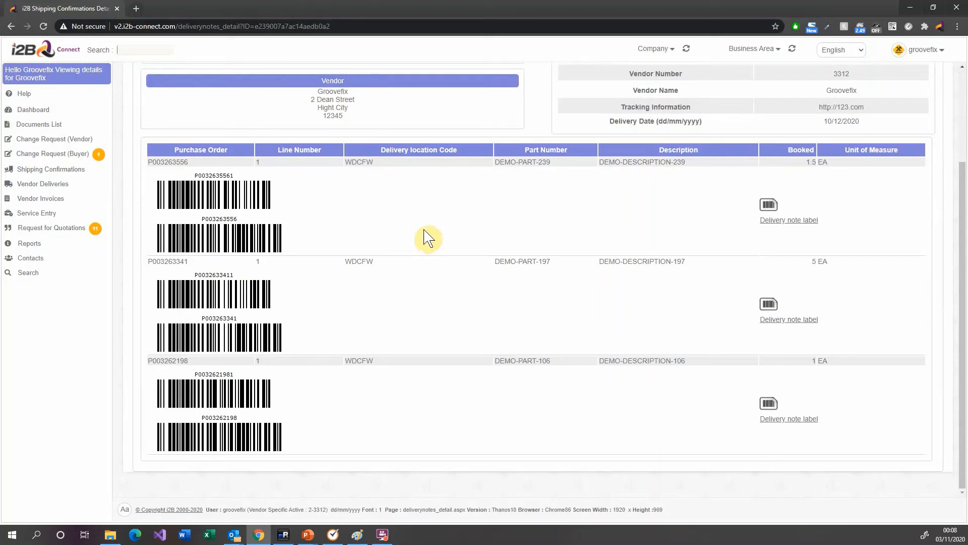
click(779, 222)
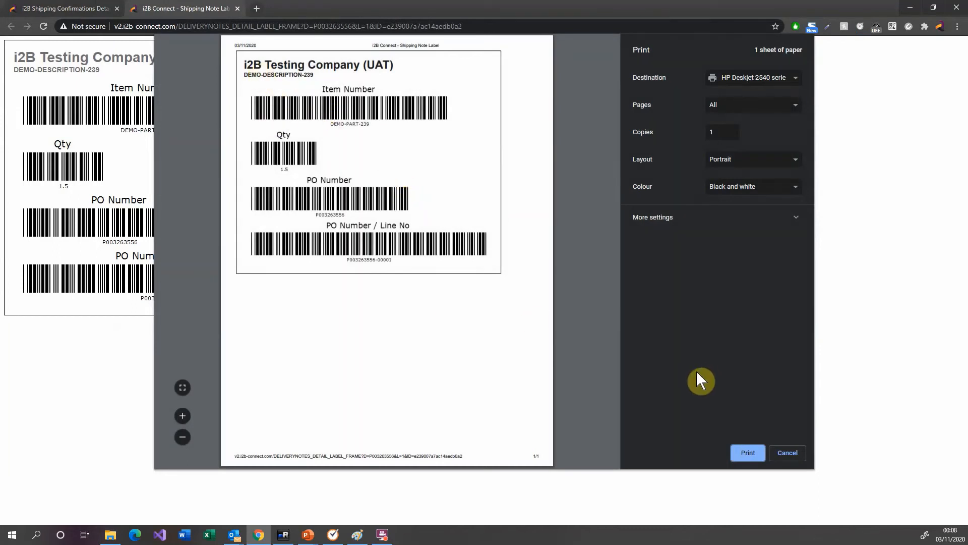
click(786, 452)
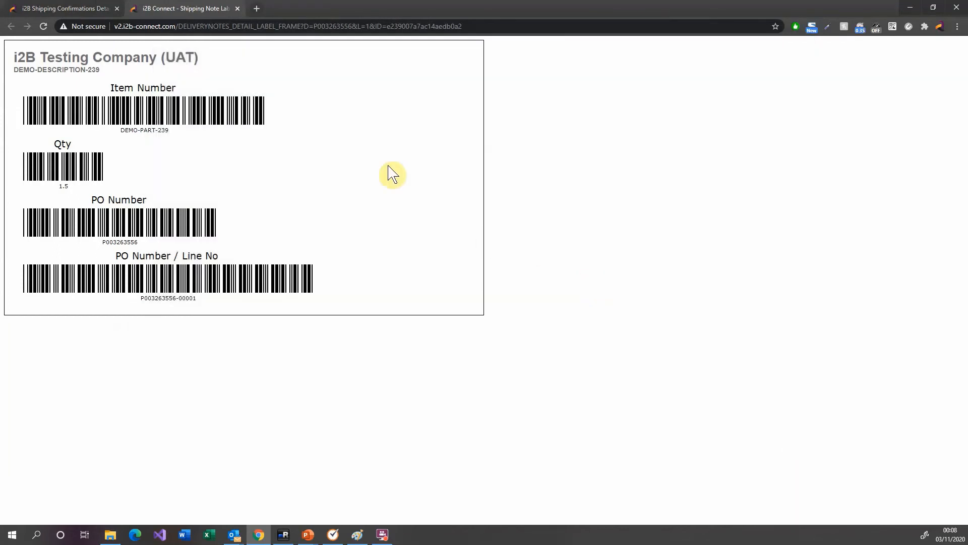
click(64, 13)
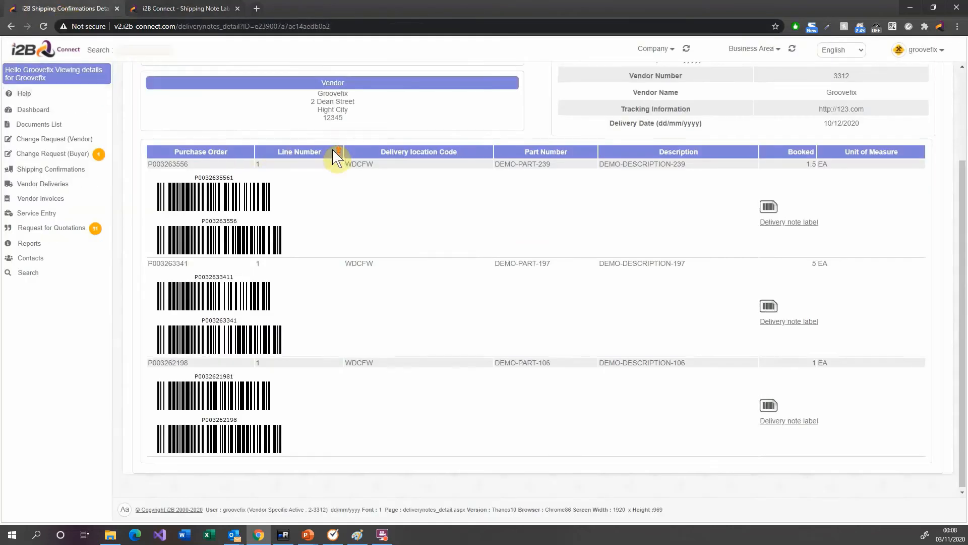
scroll(334, 162, up, 3)
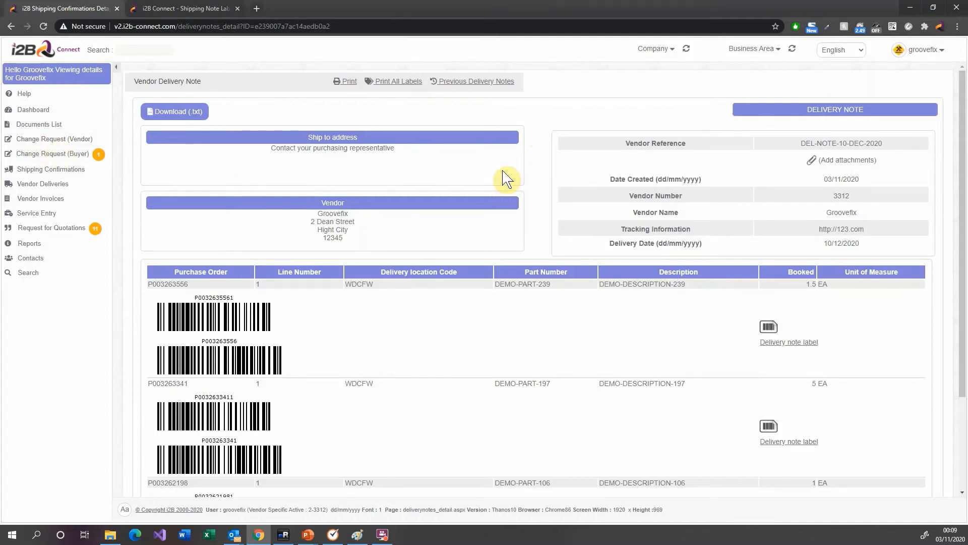
Open Vendor Deliveries and examine the delivery columns, including the on-time delivery status and reason with OTD switched on.
click(35, 190)
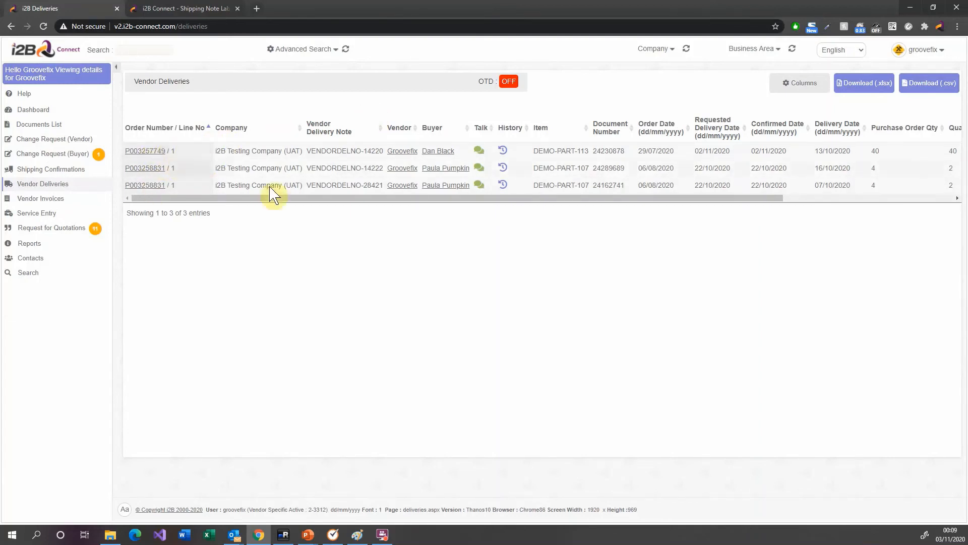
drag(394, 198, 609, 197)
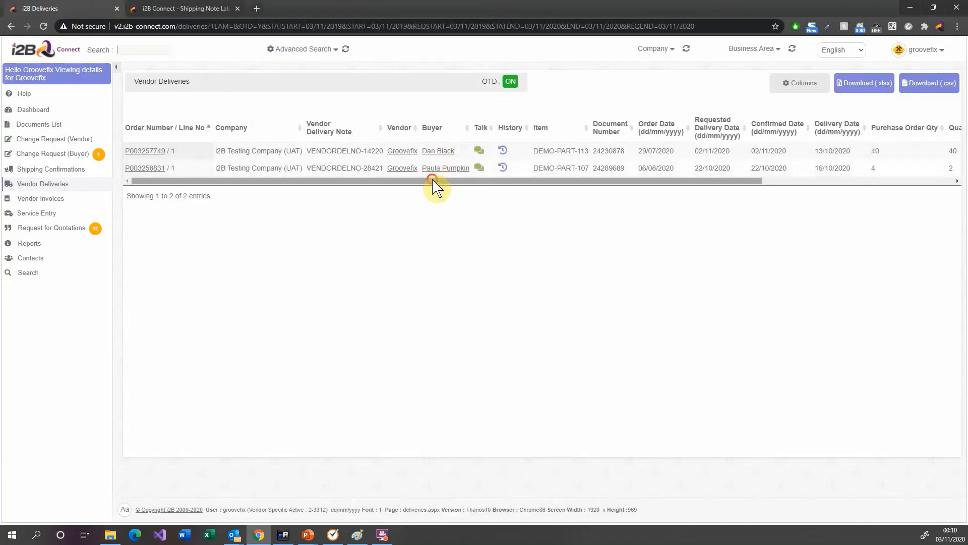
drag(432, 180, 685, 180)
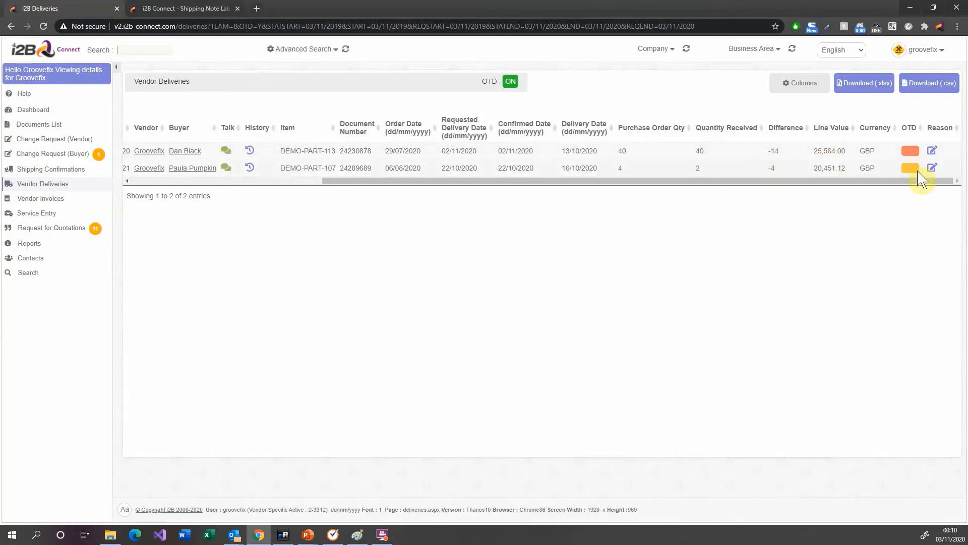
drag(554, 181, 311, 177)
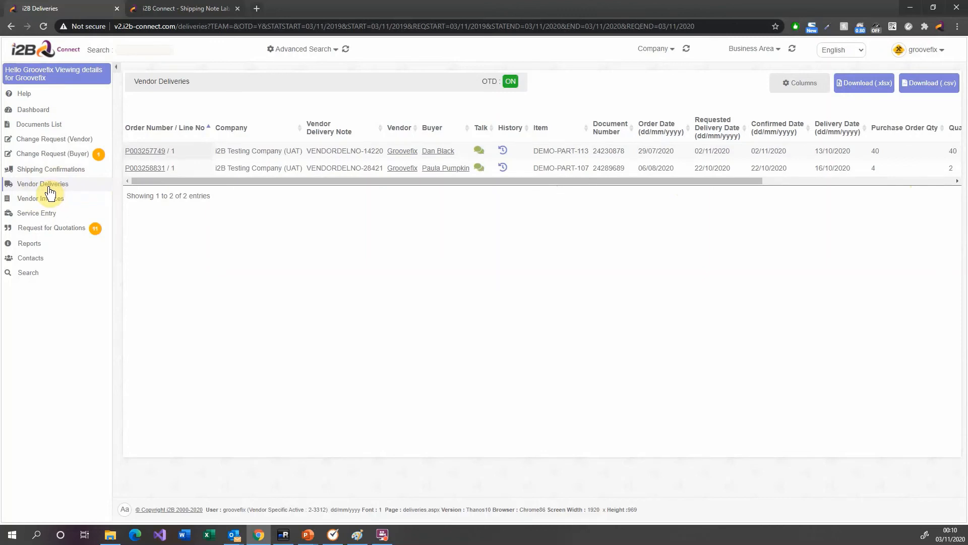
Open the Open order report and examine its columns.
click(40, 247)
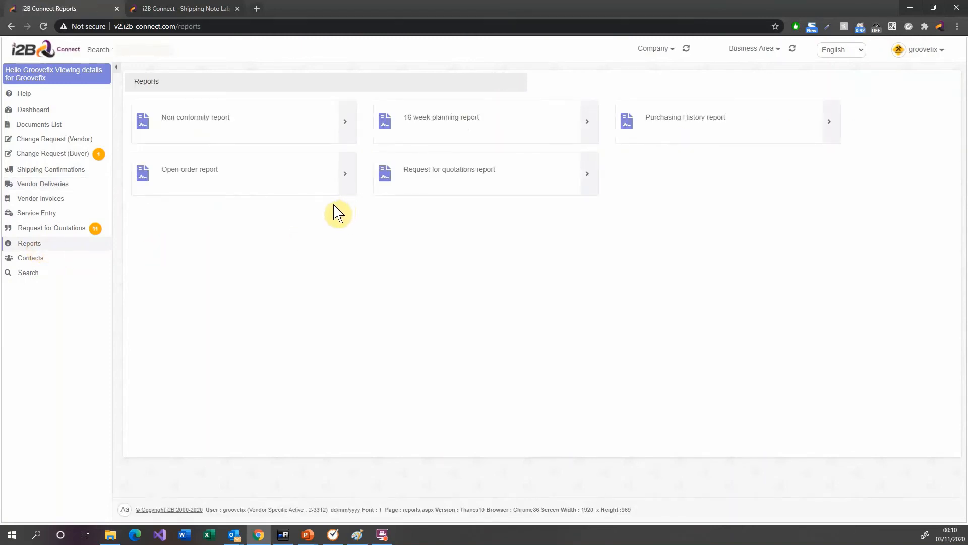
click(187, 177)
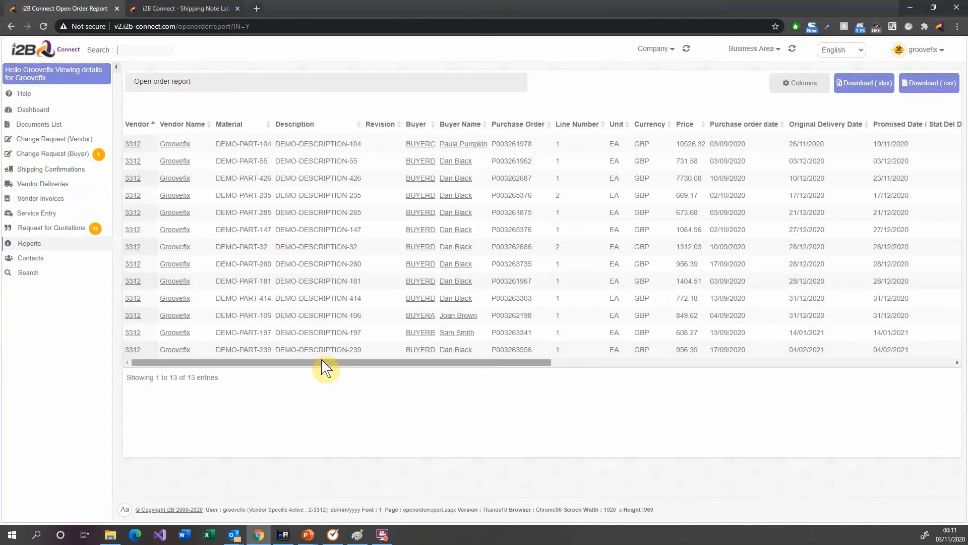
drag(322, 360, 264, 361)
View the 16 week planning report and return to the list of reports.
click(37, 247)
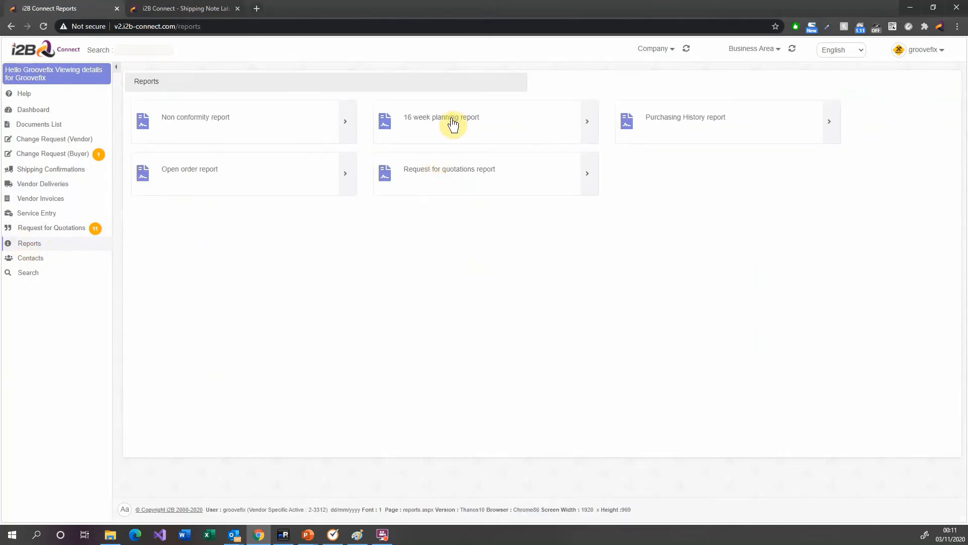
click(452, 123)
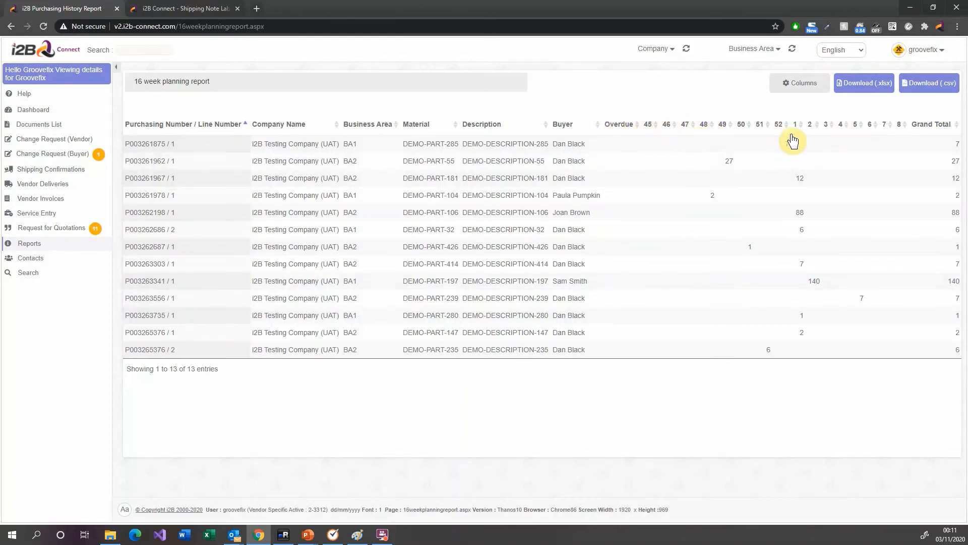
click(35, 247)
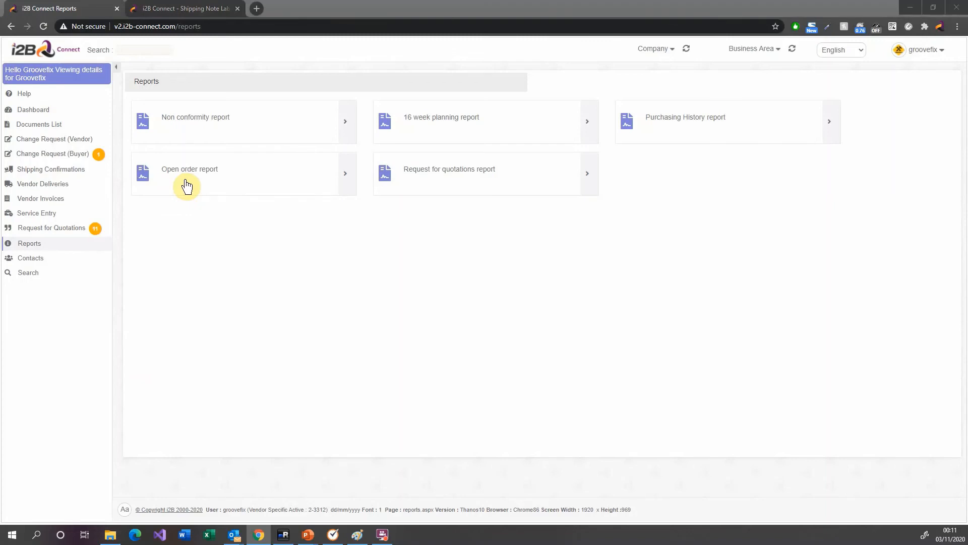
key(alt+Tab)
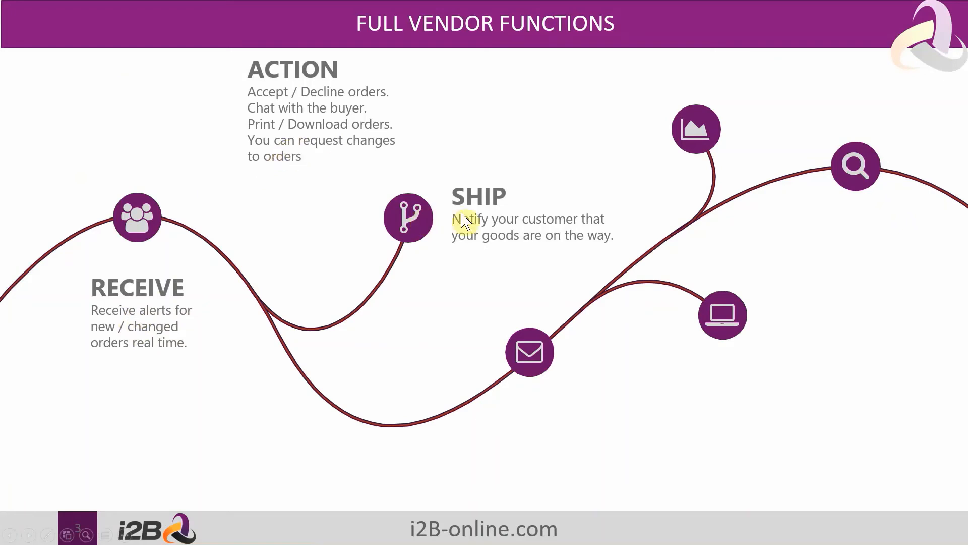
click(437, 291)
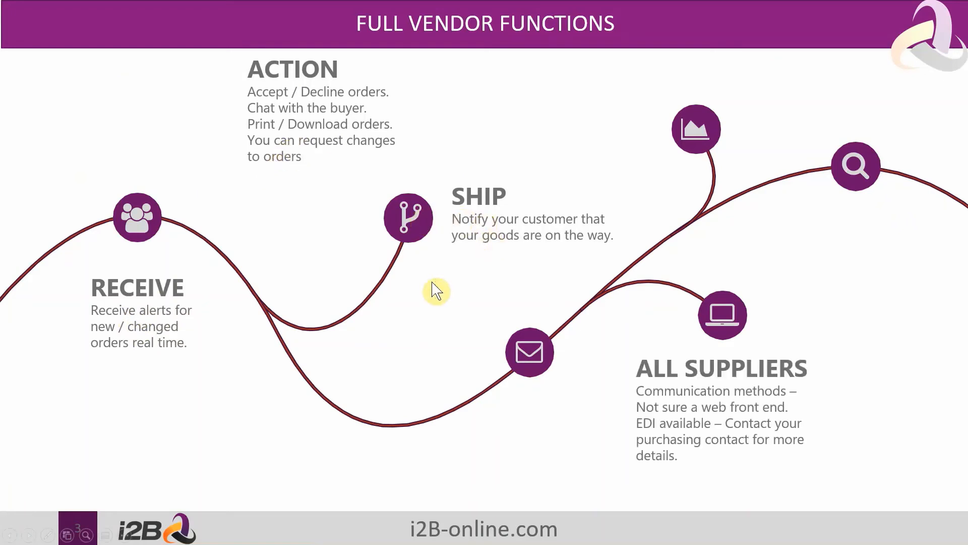
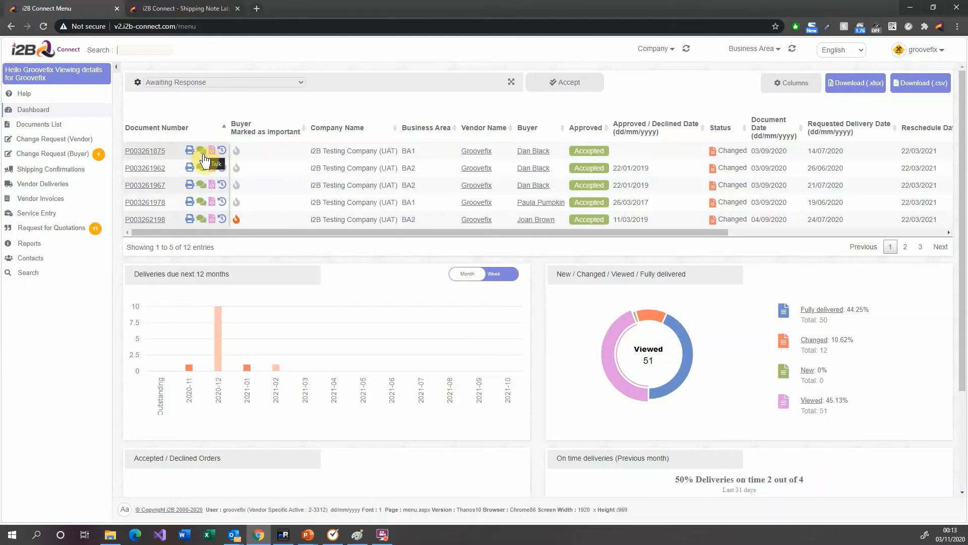
Open the first purchase order awaiting response on the dashboard, review its details, line item and terms, and close it.
click(148, 155)
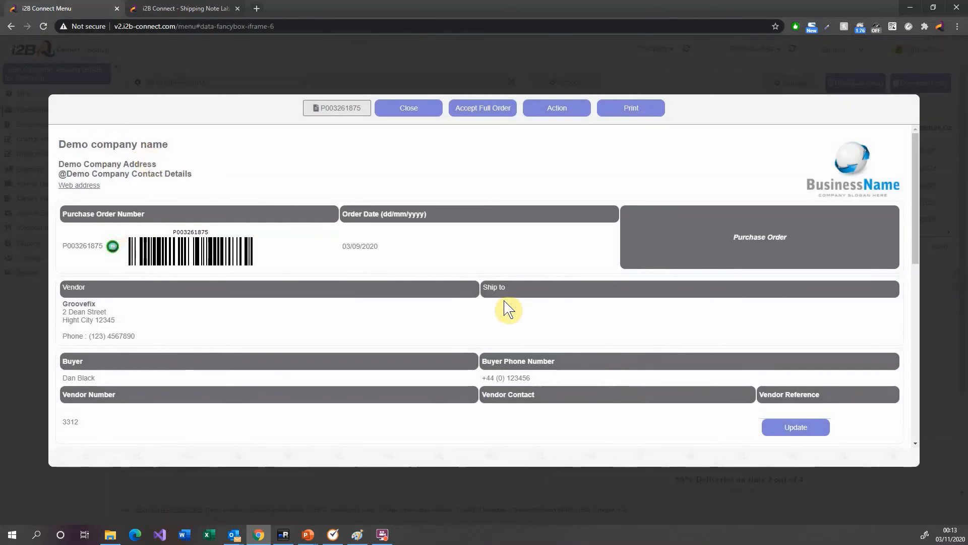
scroll(576, 327, down, 3)
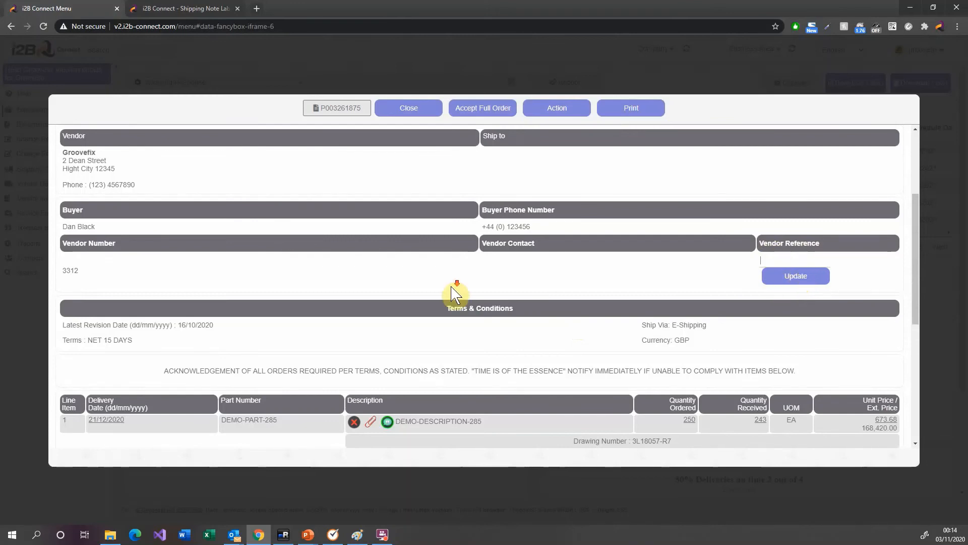
scroll(454, 292, down, 3)
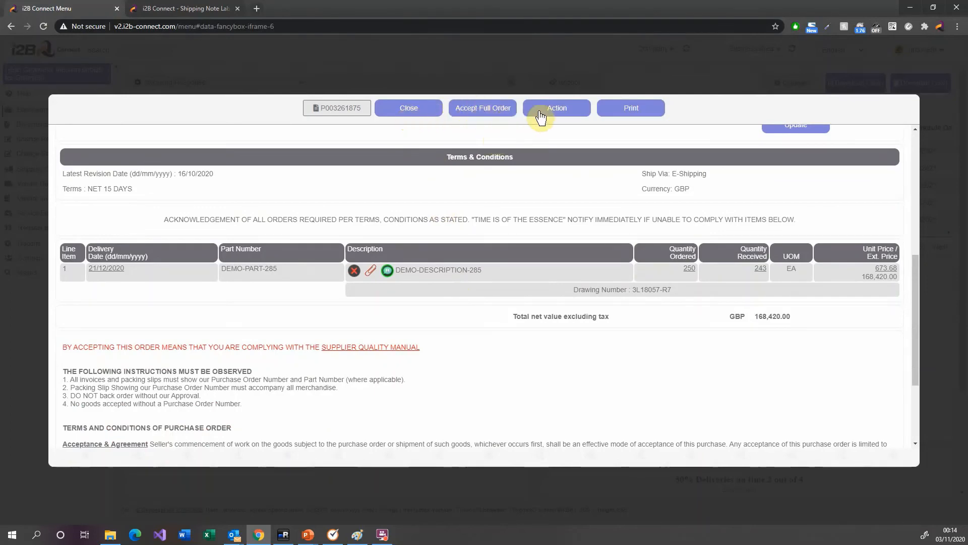
scroll(499, 189, up, 1)
scroll(499, 189, up, 2)
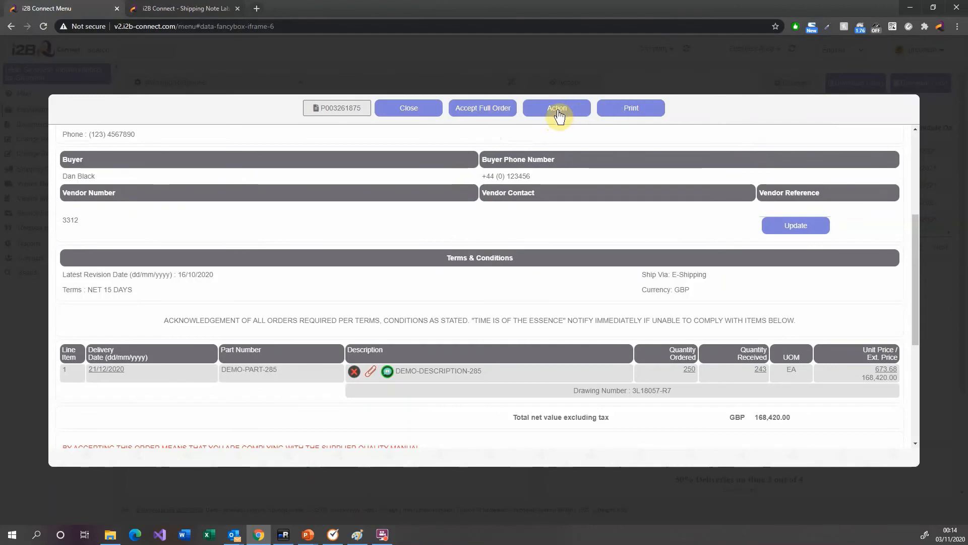
click(412, 115)
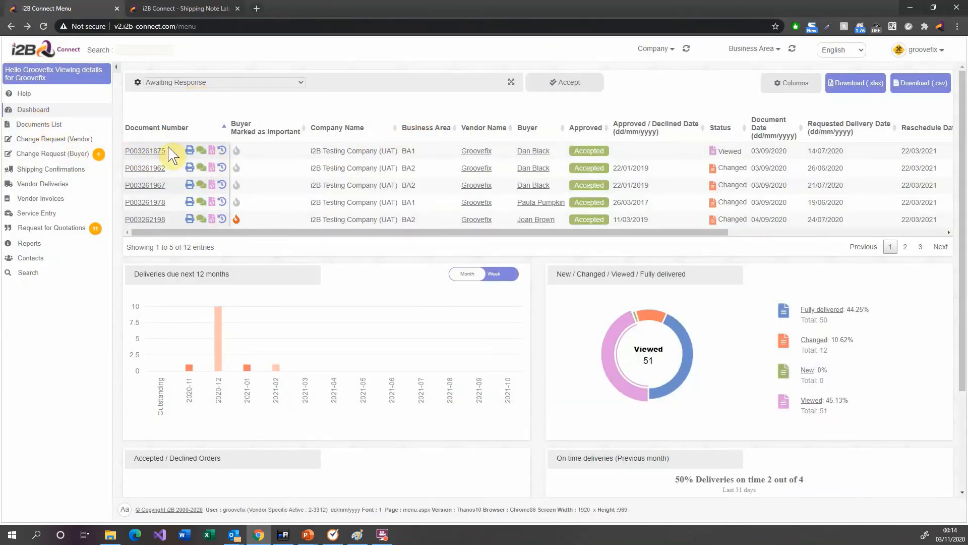
In the Awaiting Response list, move the Approved / Declined Date column ahead of Approved and check which columns can be shown.
click(186, 82)
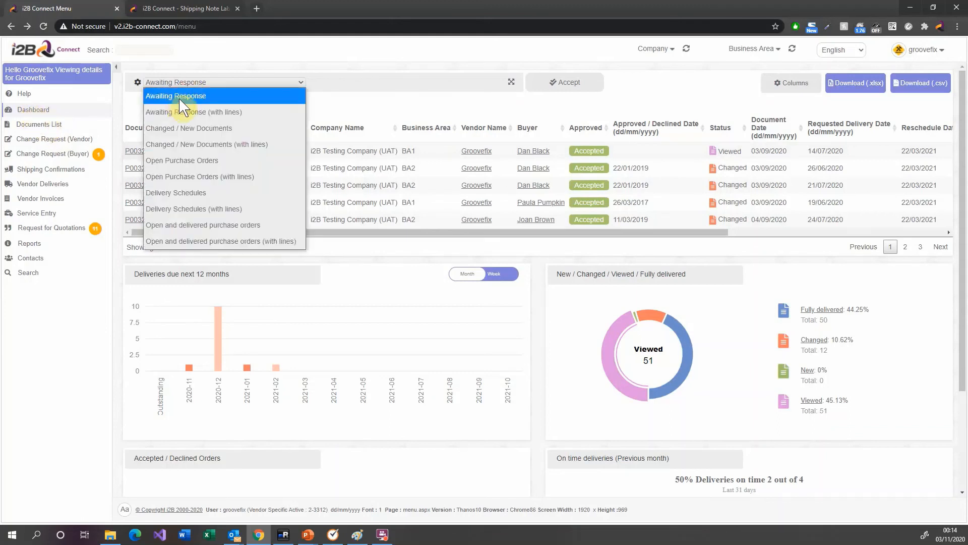
click(188, 97)
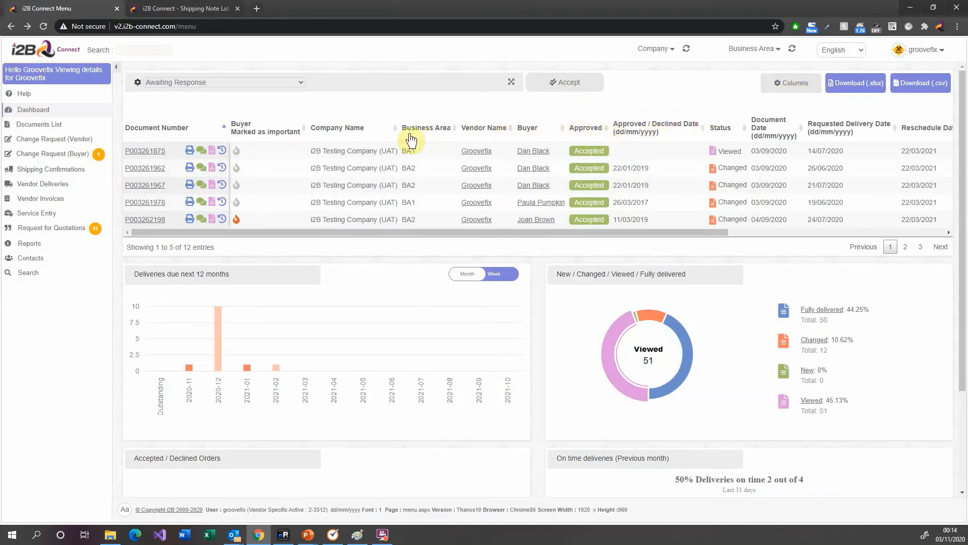
drag(632, 132, 599, 130)
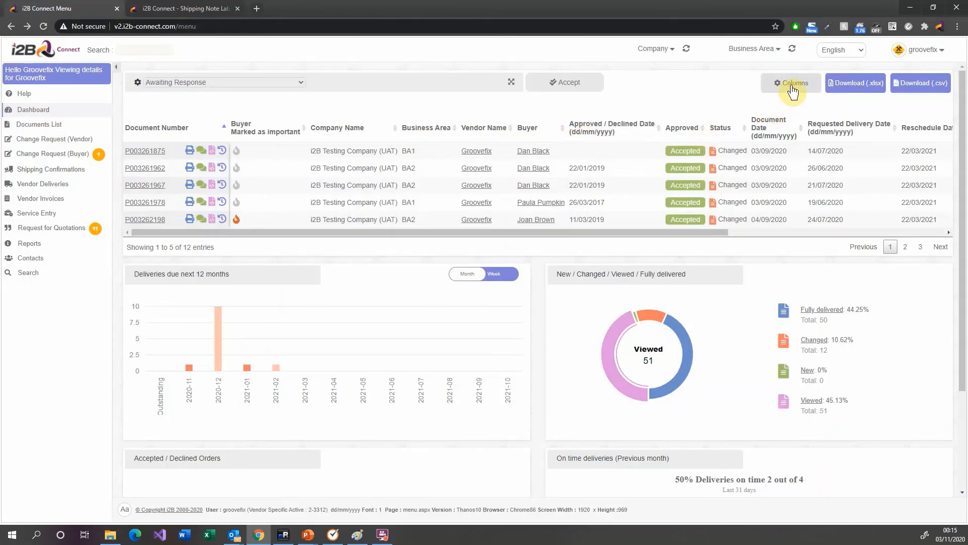
click(793, 90)
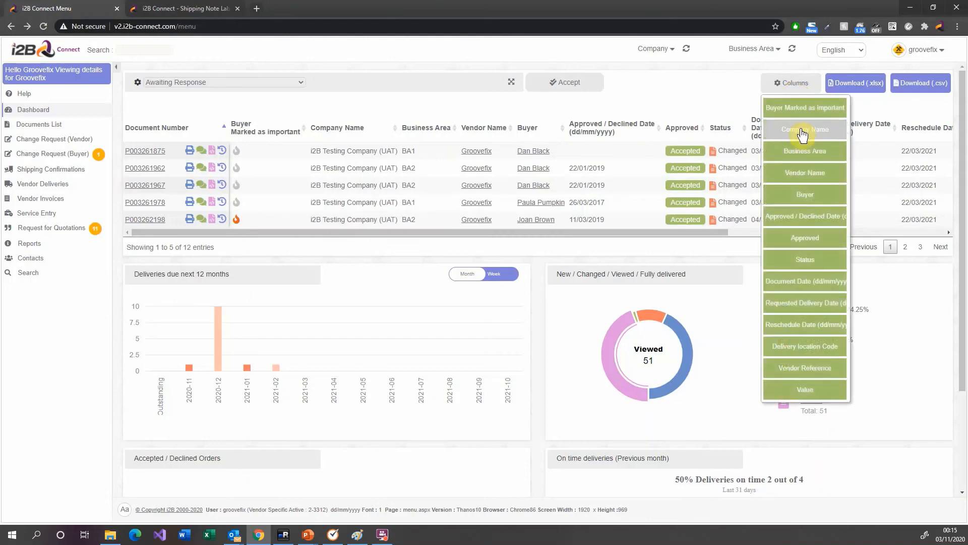
click(795, 90)
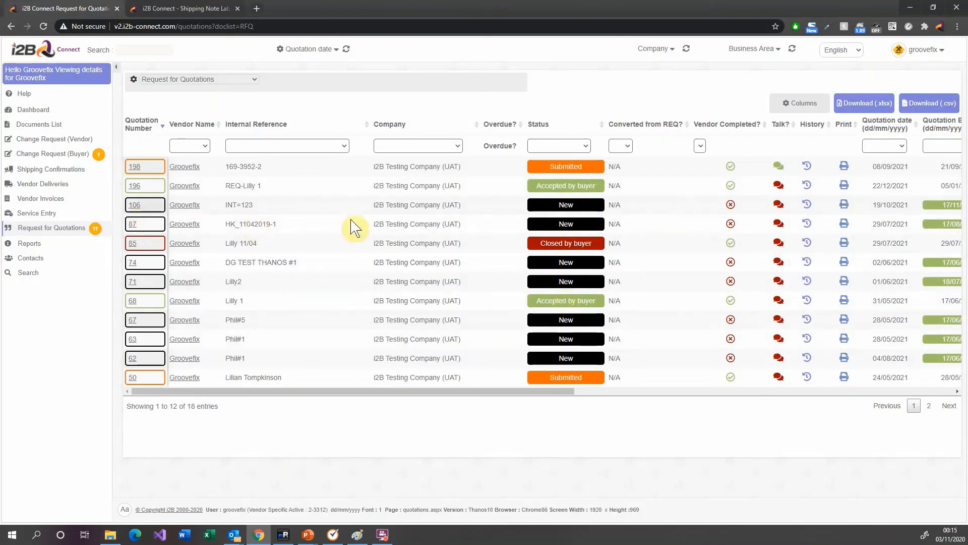
Open the new request for quotation with internal reference INT=123, examine its header, vendor response fields and history, and close it.
click(134, 206)
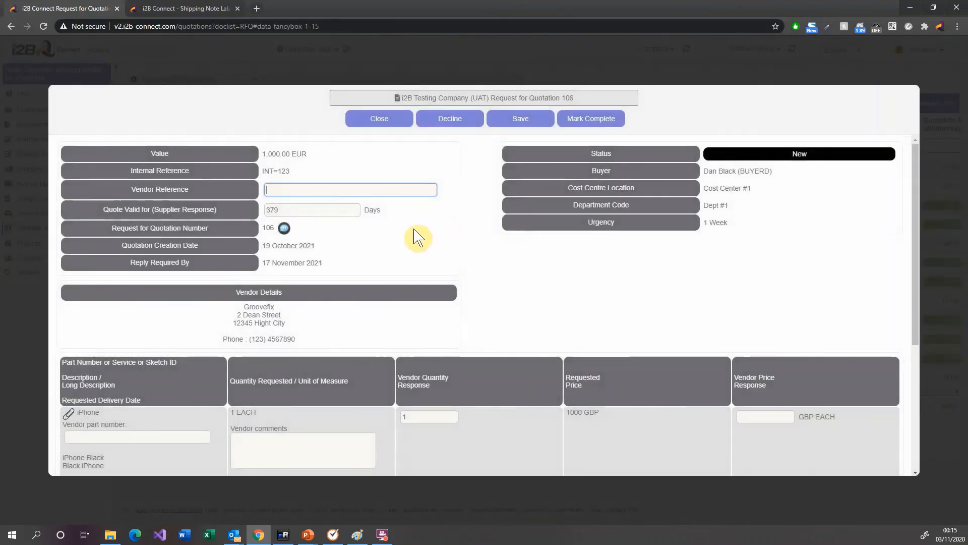
scroll(417, 238, down, 1)
scroll(414, 229, down, 2)
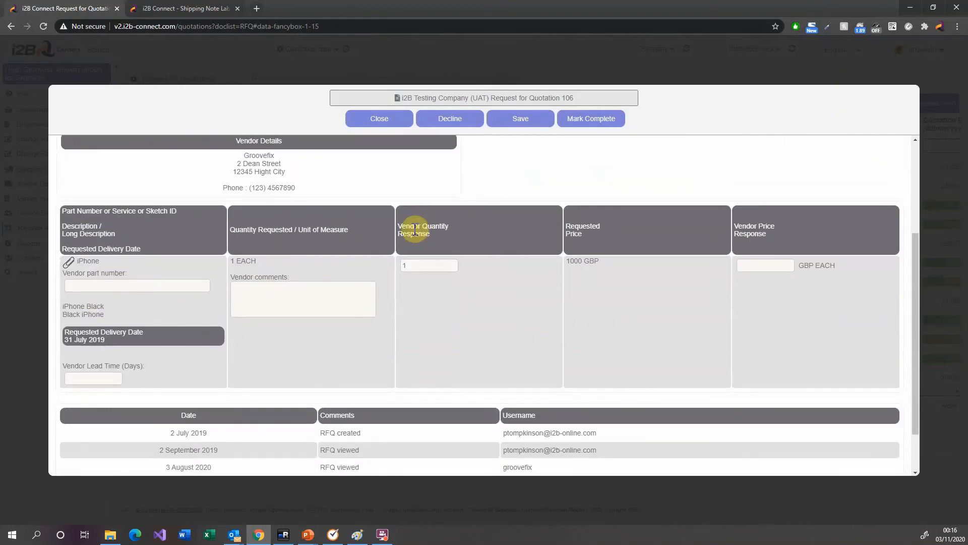
scroll(411, 214, up, 3)
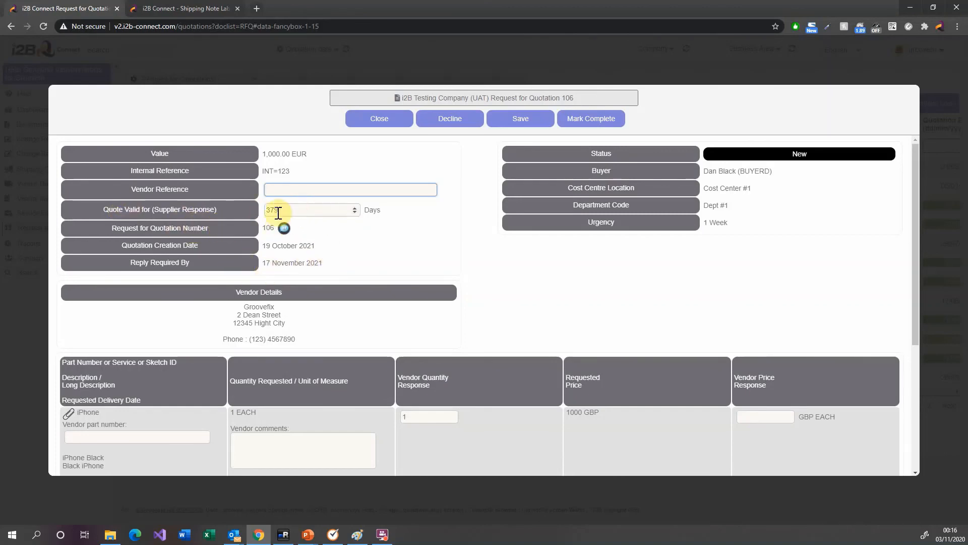
scroll(315, 235, down, 2)
scroll(312, 238, down, 2)
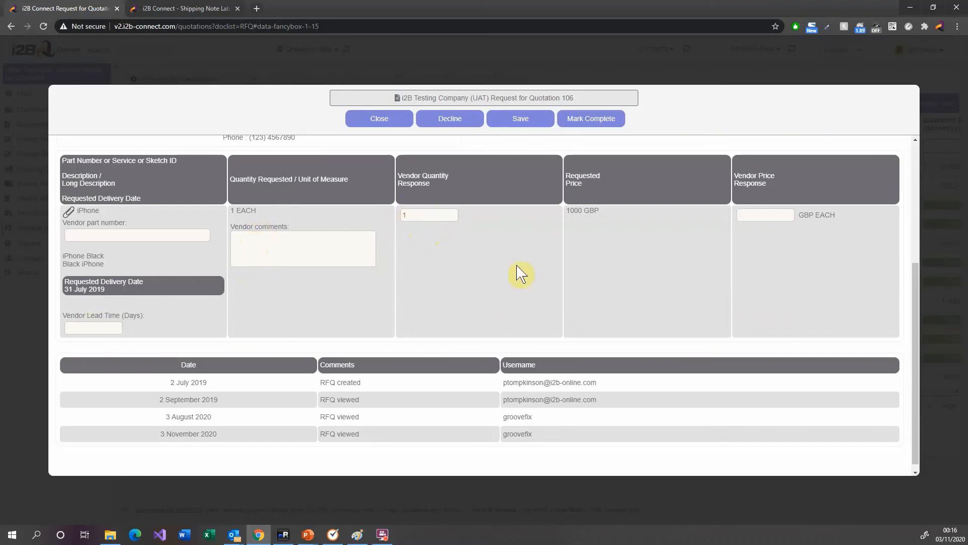
scroll(707, 283, up, 1)
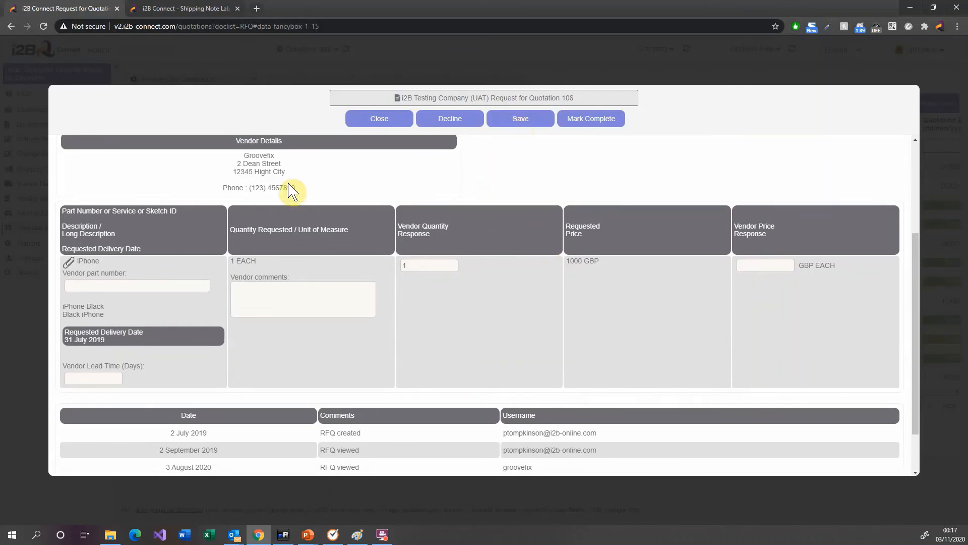
scroll(323, 254, up, 3)
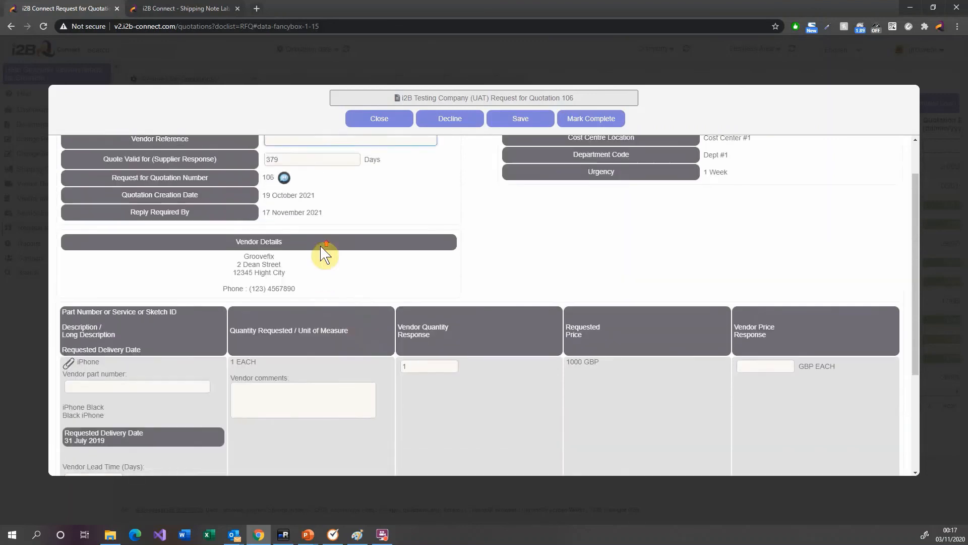
scroll(321, 256, down, 2)
scroll(303, 257, down, 2)
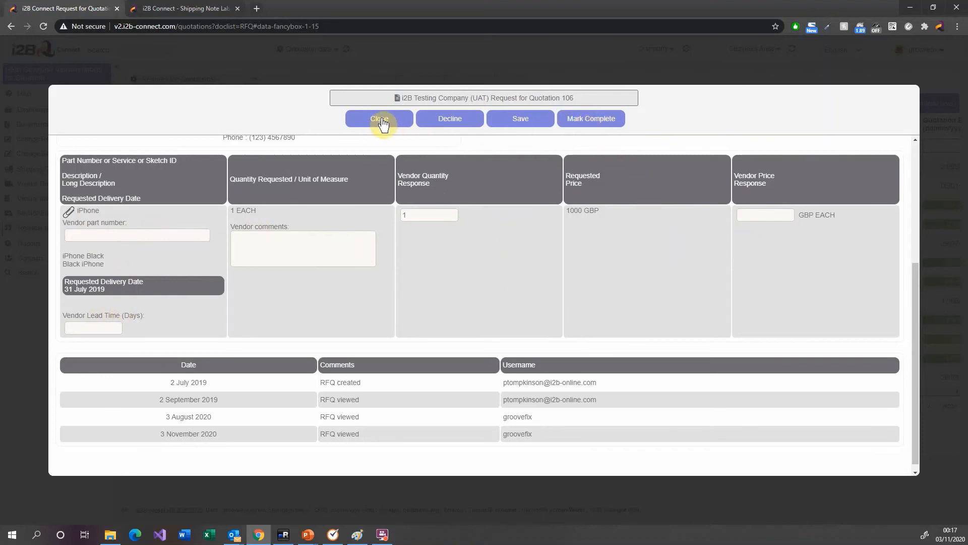
click(381, 120)
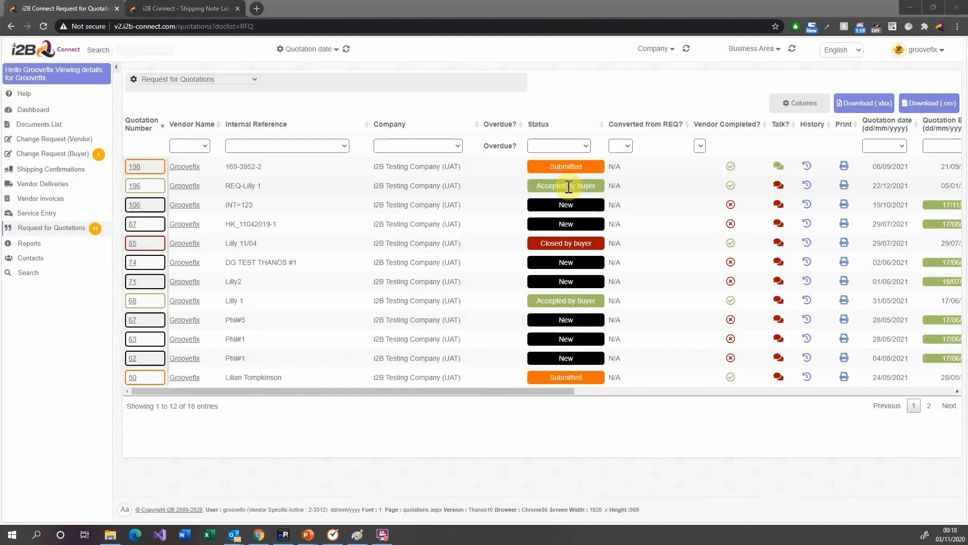
Switch to the Outlook email alert, highlight the order number in its first approval line, and switch to the PowerPoint presentation.
key(alt+Tab)
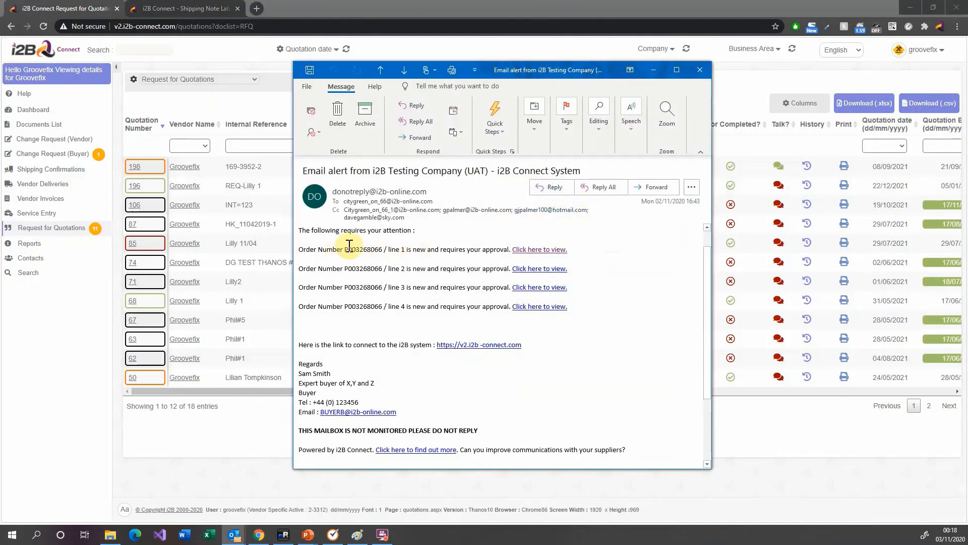
drag(344, 250, 383, 251)
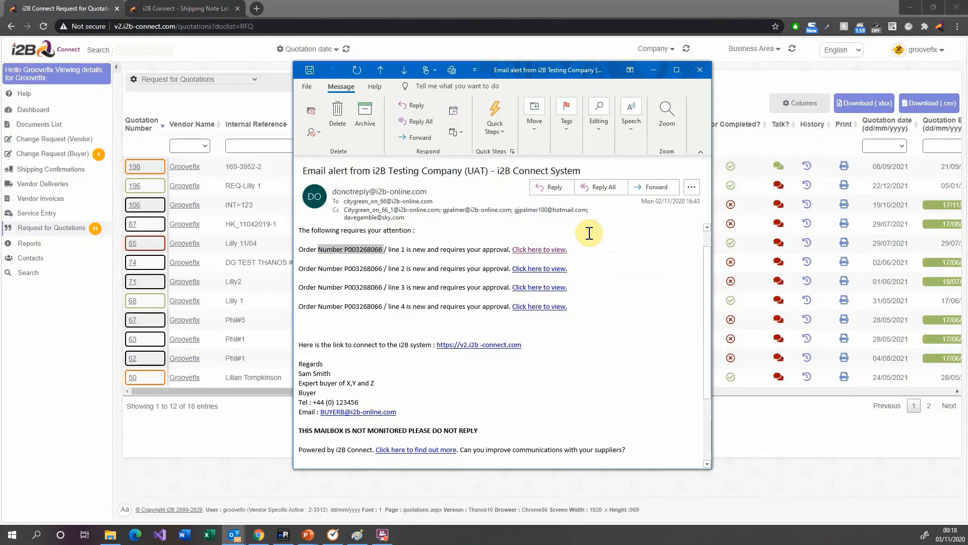
click(589, 233)
key(alt+Tab)
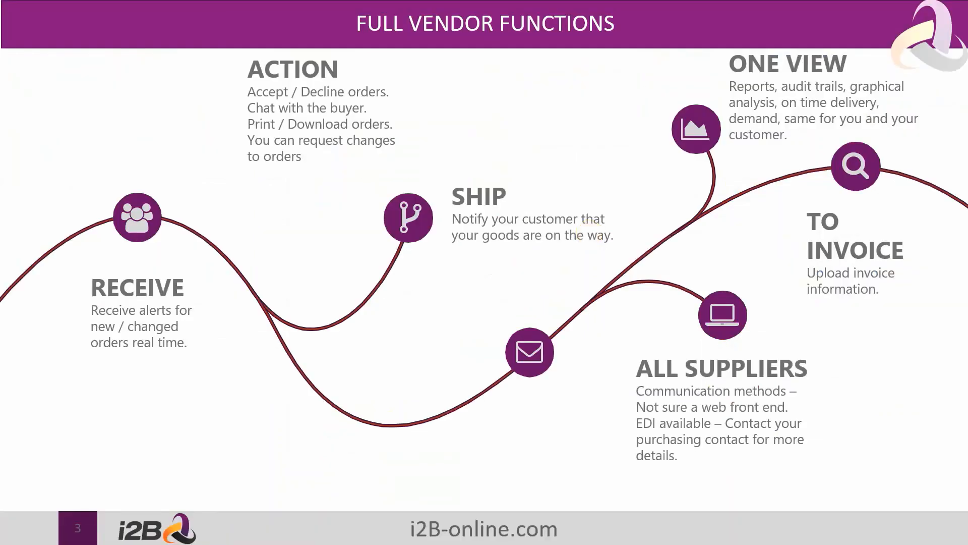